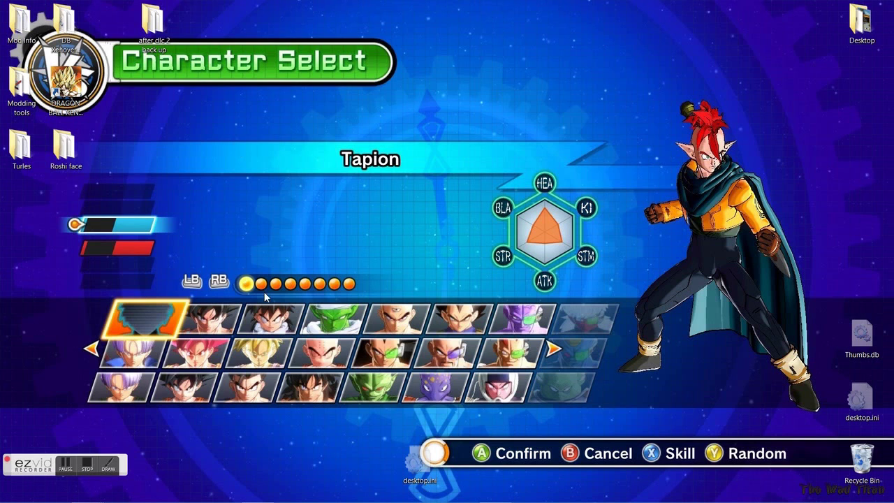
Step: Look over the contents of the Modding tools folder on the desktop and close it
mouse_move(156, 500)
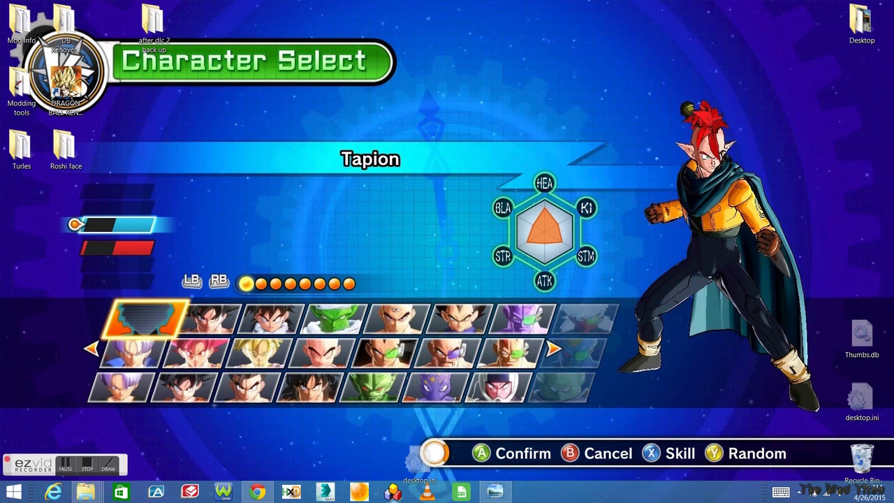
mouse_move(257, 498)
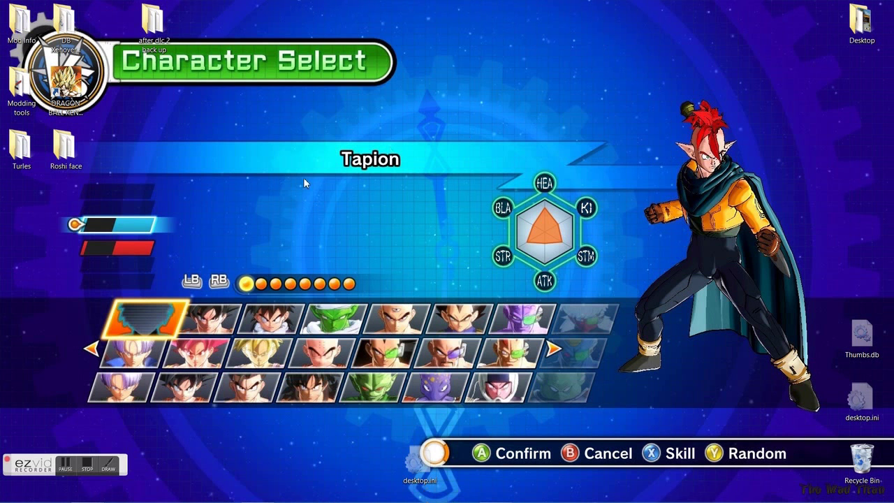
double_click(36, 102)
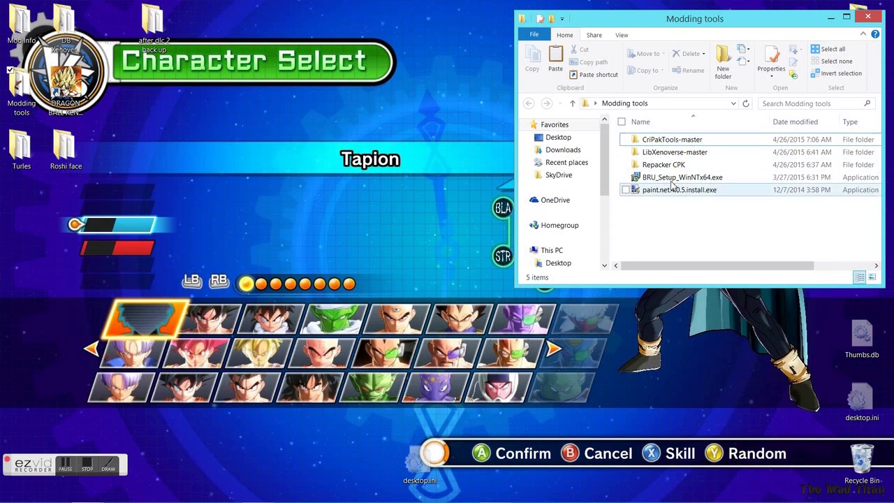
left_click(701, 144)
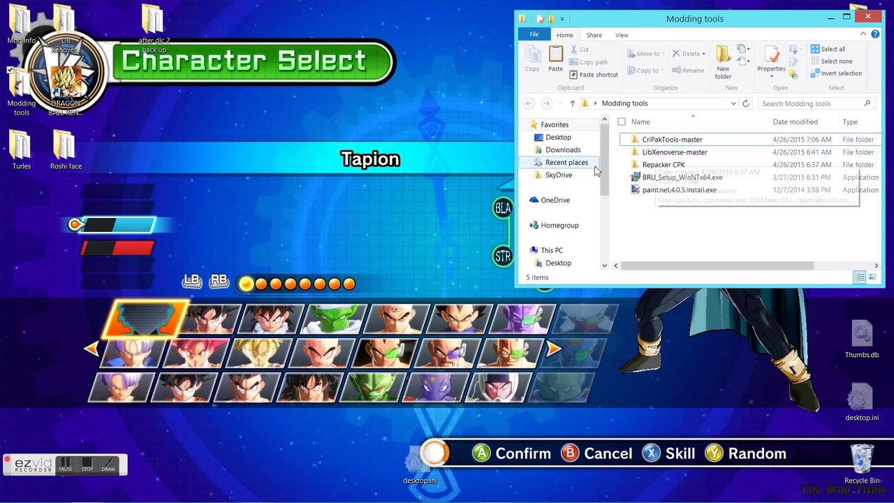
left_click(873, 16)
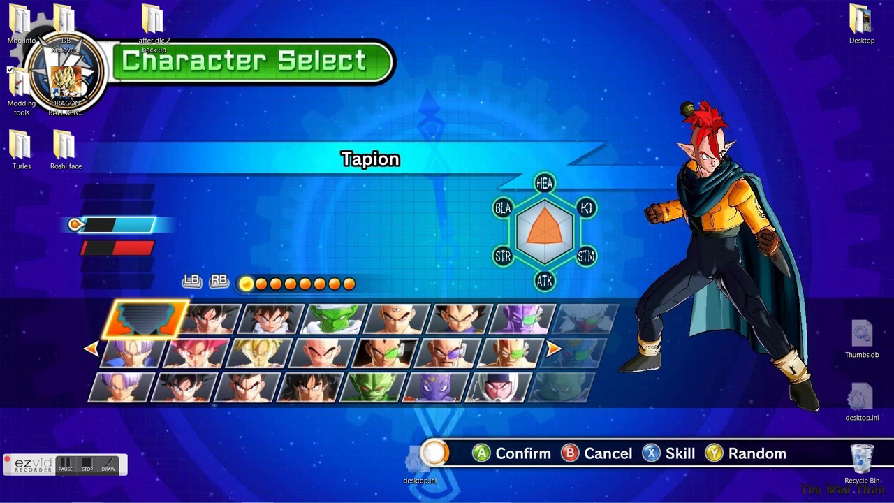
Step: Examine the CPK files in the DB Xenoverse game folder, especially data2.cpk, and put the folder window away
mouse_move(114, 482)
mouse_move(87, 490)
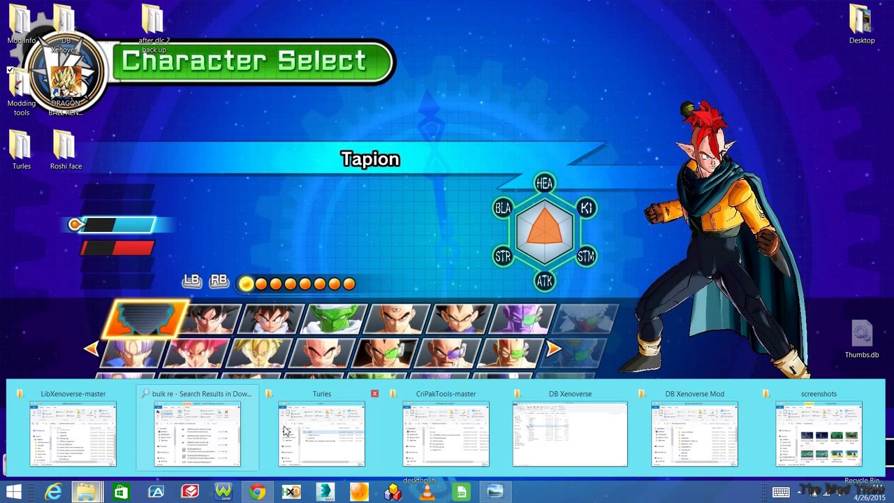
mouse_move(431, 440)
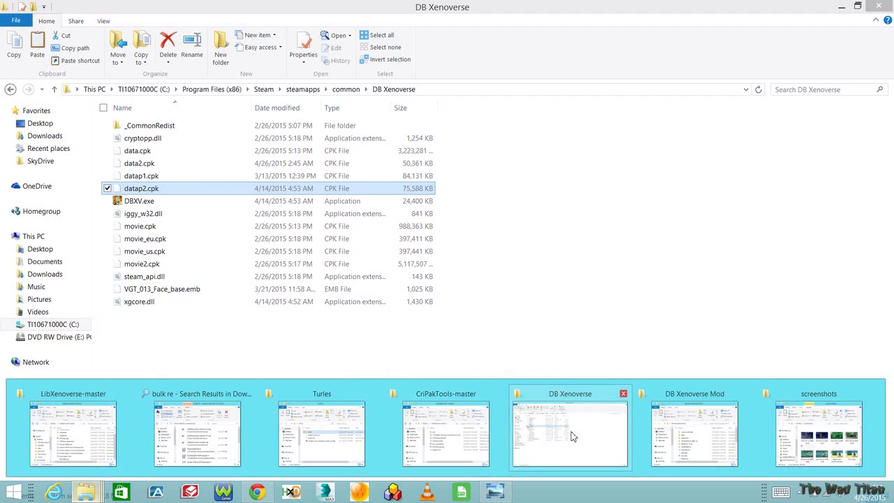
left_click(571, 437)
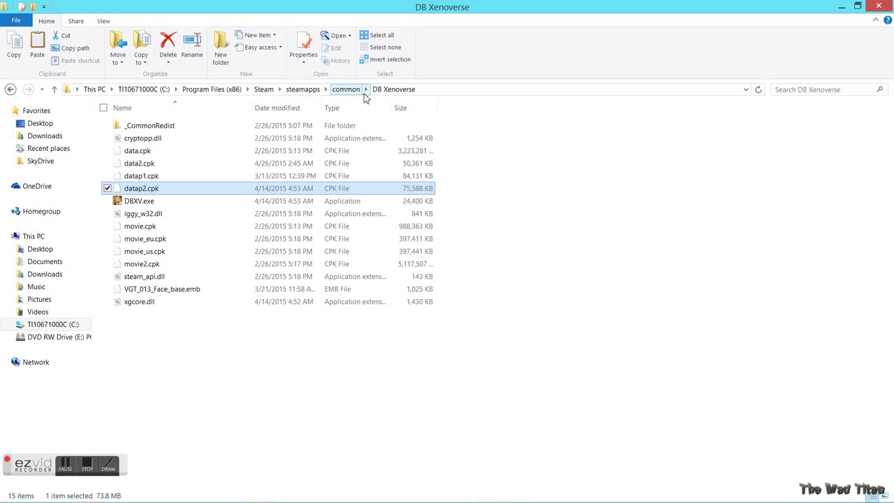
left_click(259, 288)
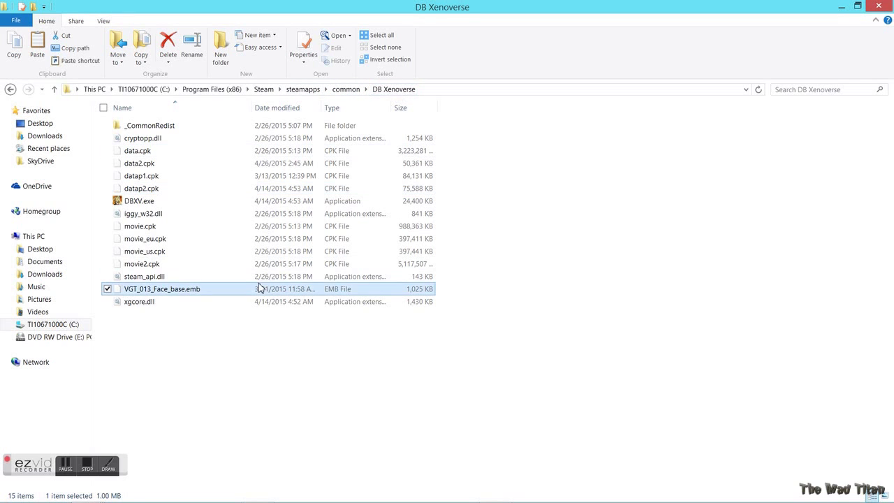
left_click(235, 340)
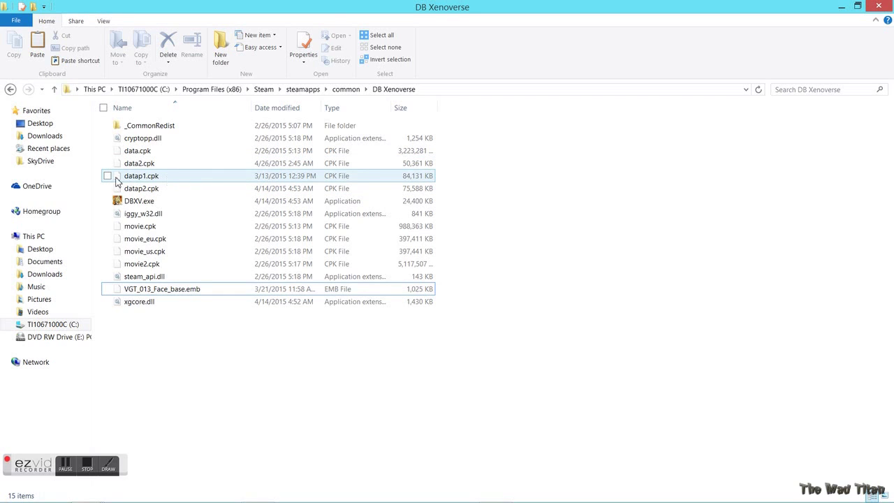
mouse_move(141, 181)
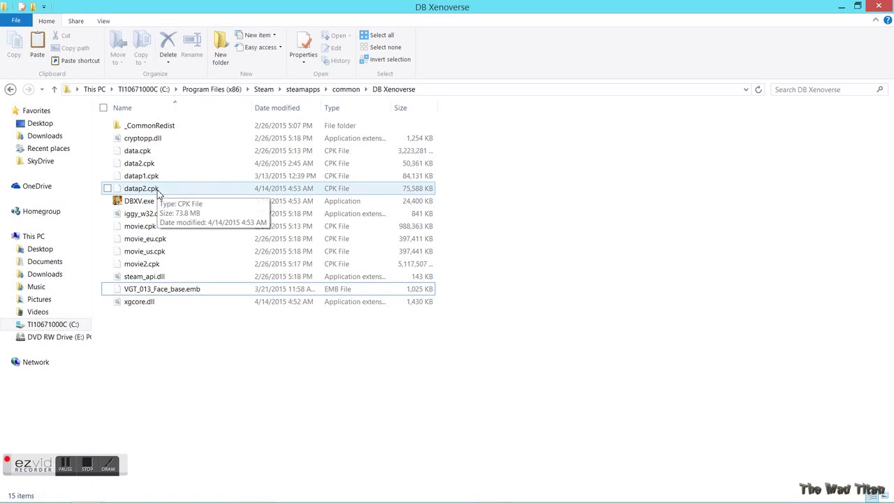
mouse_move(164, 150)
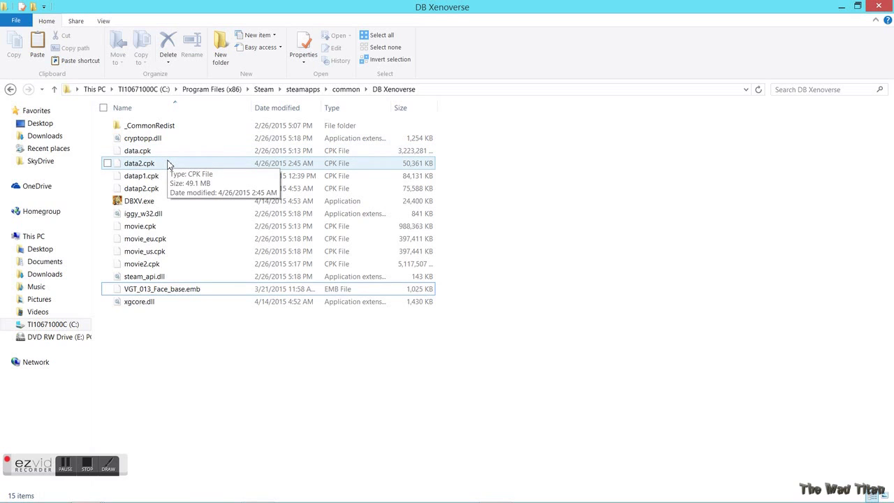
left_click(168, 163)
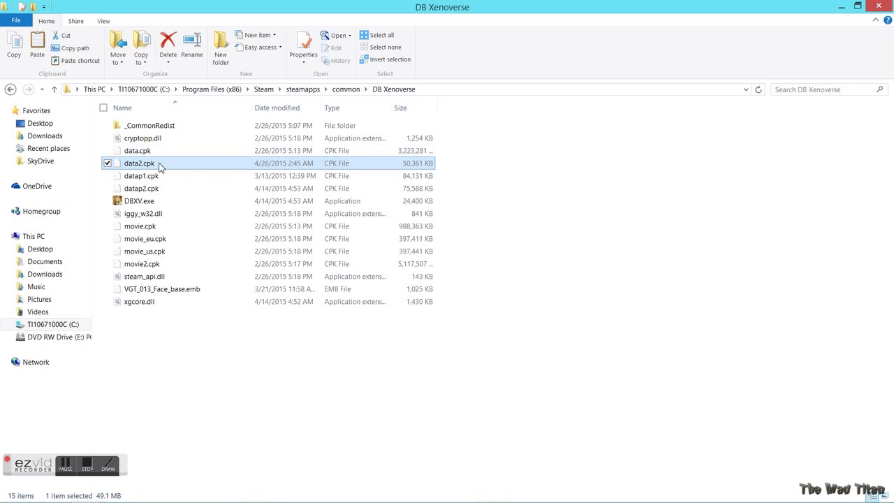
mouse_move(161, 166)
left_click(842, 6)
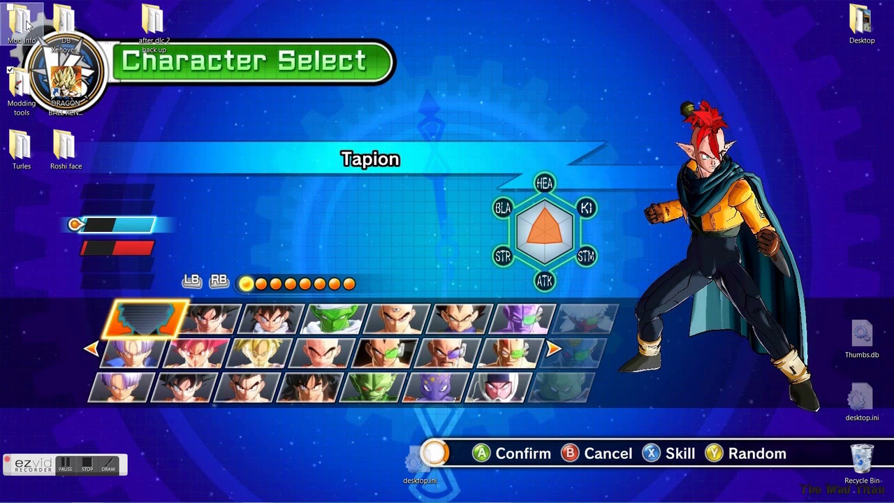
Step: Open the CriPakTools-master folder inside the desktop's Modding tools folder
double_click(26, 102)
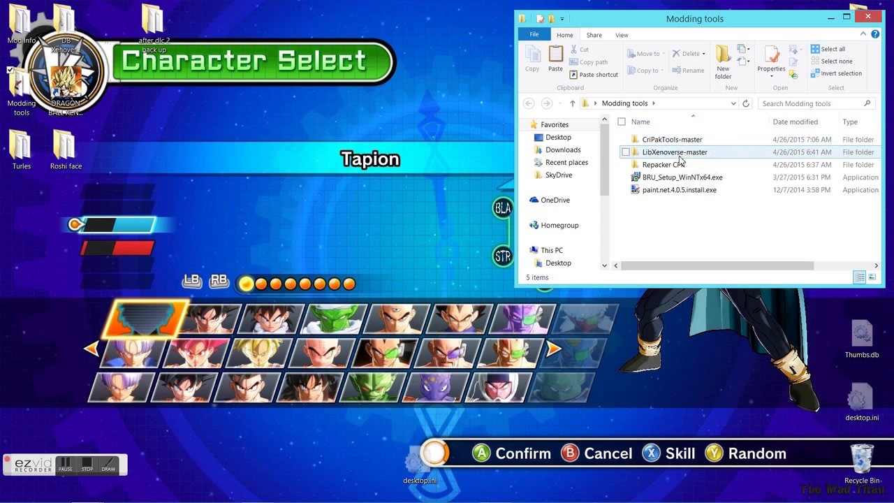
mouse_move(680, 160)
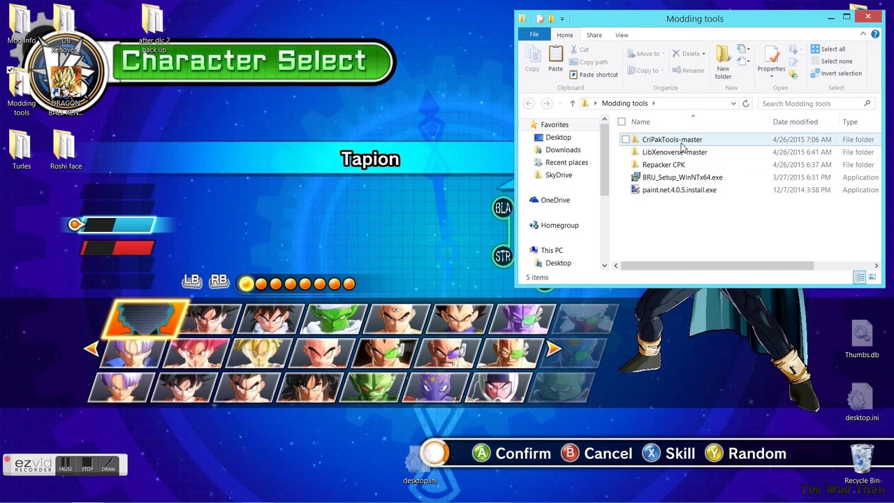
double_click(682, 146)
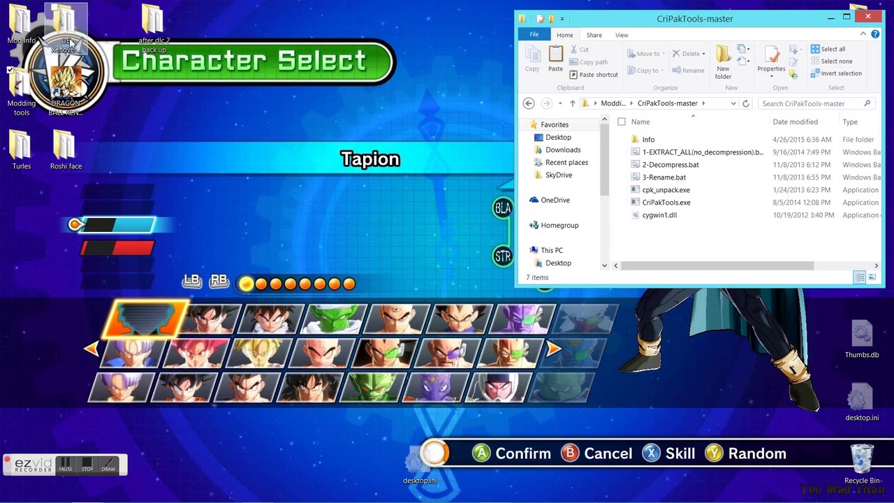
Step: Copy data2.cpk from the DB Xenoverse game folder into the CriPakTools-master folder
mouse_move(89, 489)
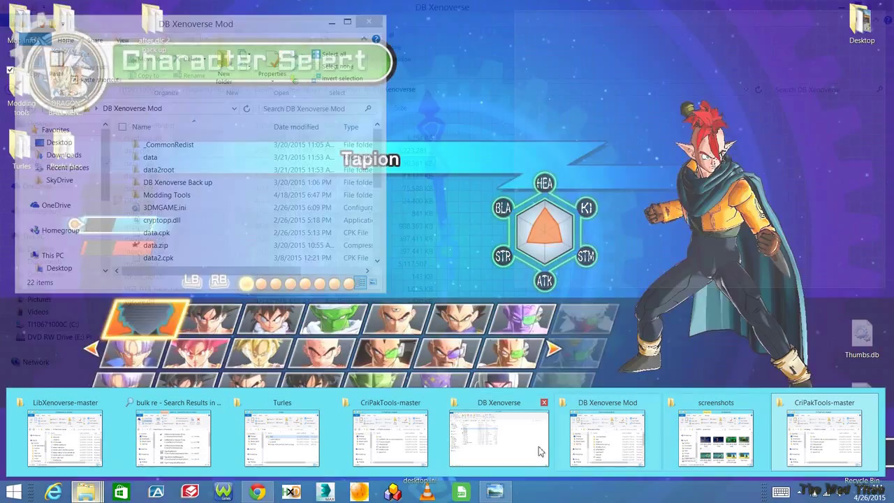
left_click(515, 447)
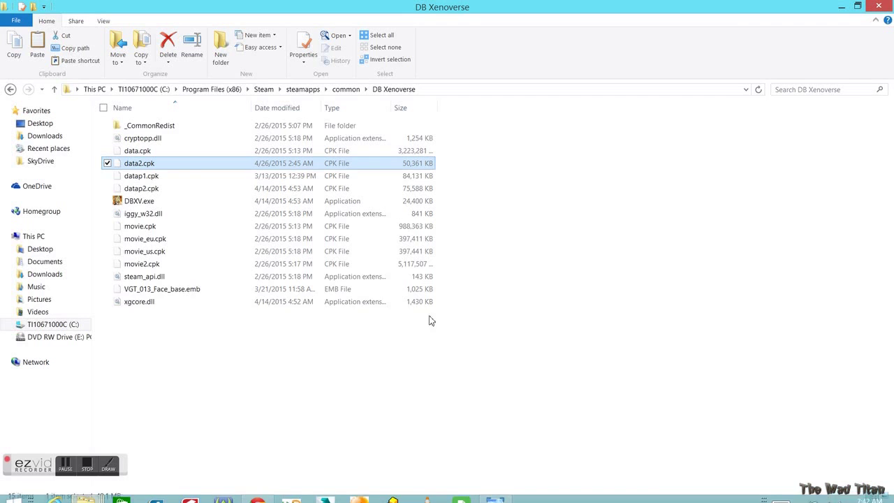
right_click(214, 168)
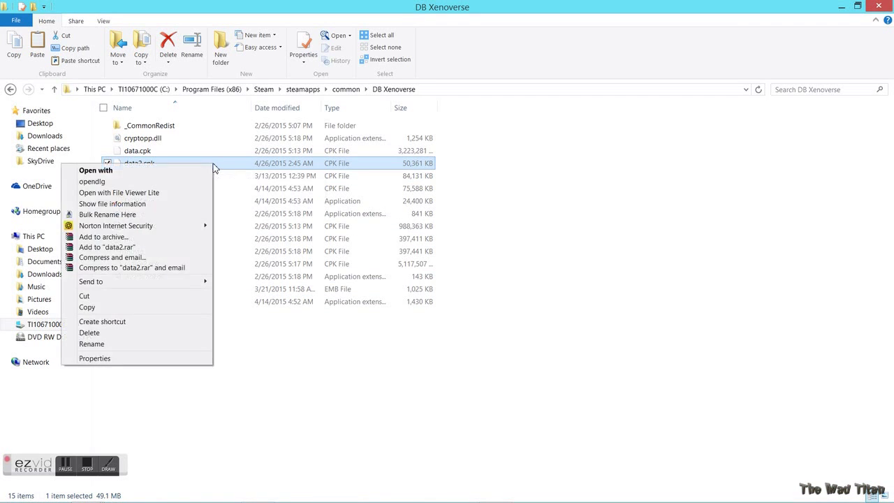
left_click(149, 308)
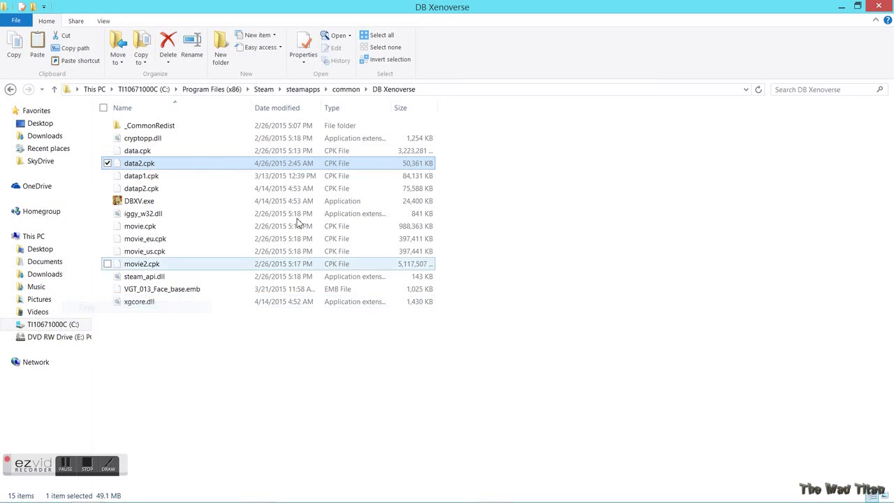
left_click(840, 10)
right_click(657, 244)
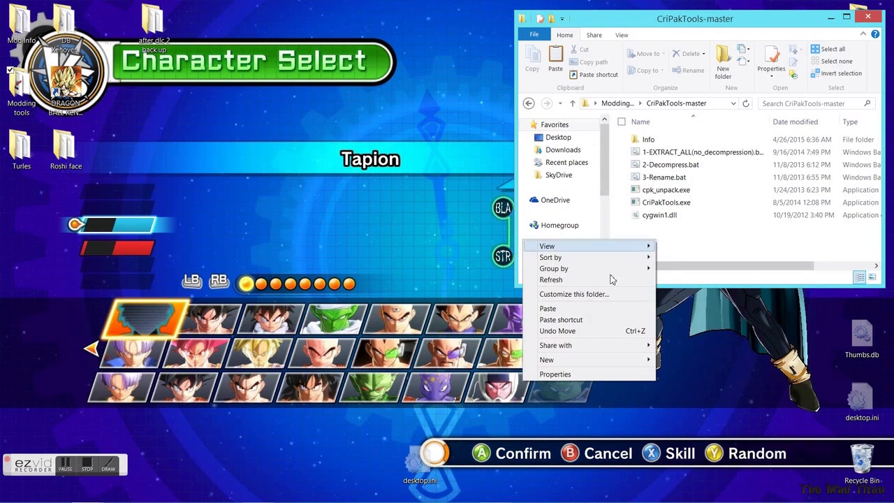
left_click(567, 309)
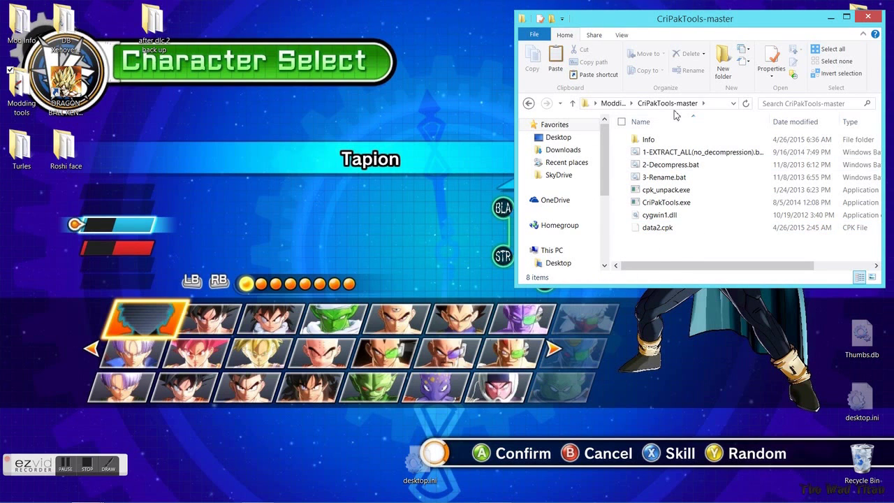
Step: Extract data2.cpk by running the 1-EXTRACT_ALL(no_decompression) batch file in the CriPakTools-master folder
left_click(661, 231)
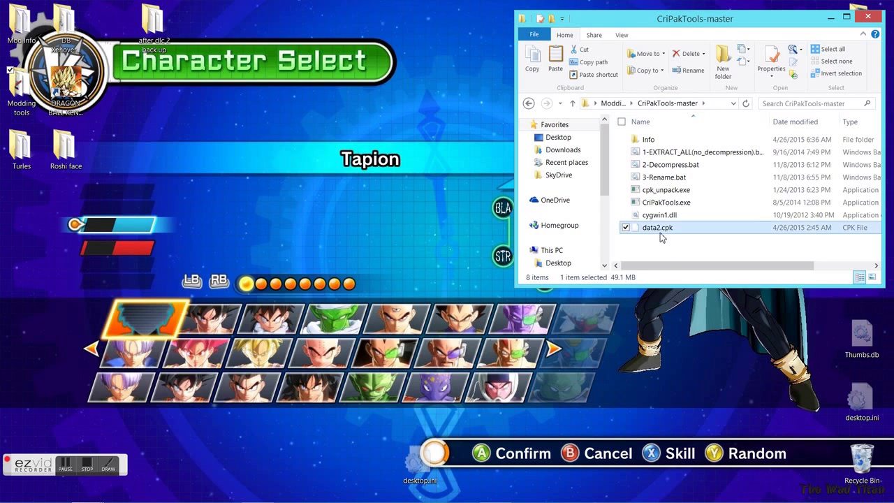
left_click(689, 153)
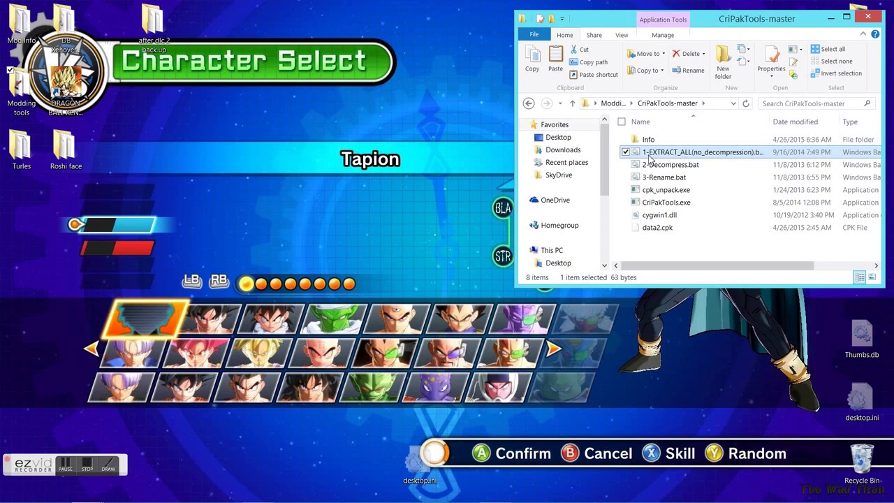
double_click(691, 154)
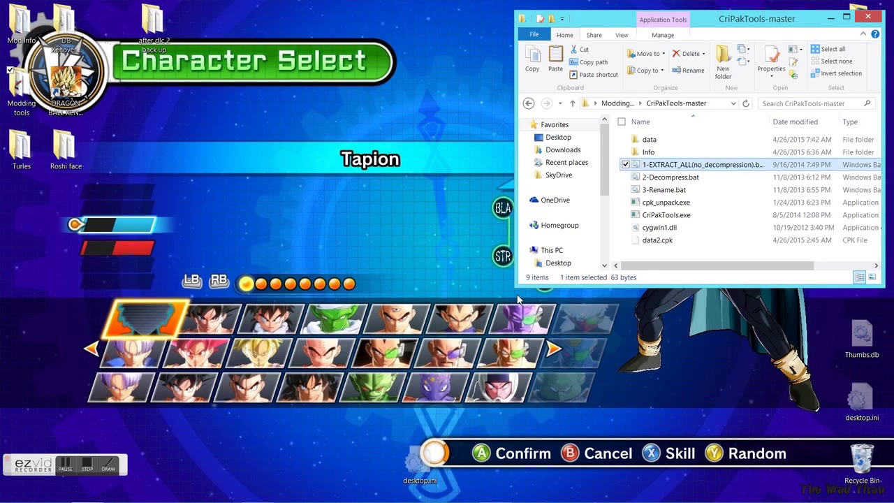
Step: Check the contents of the extracted data and data2 folders and return to CriPakTools-master
double_click(652, 140)
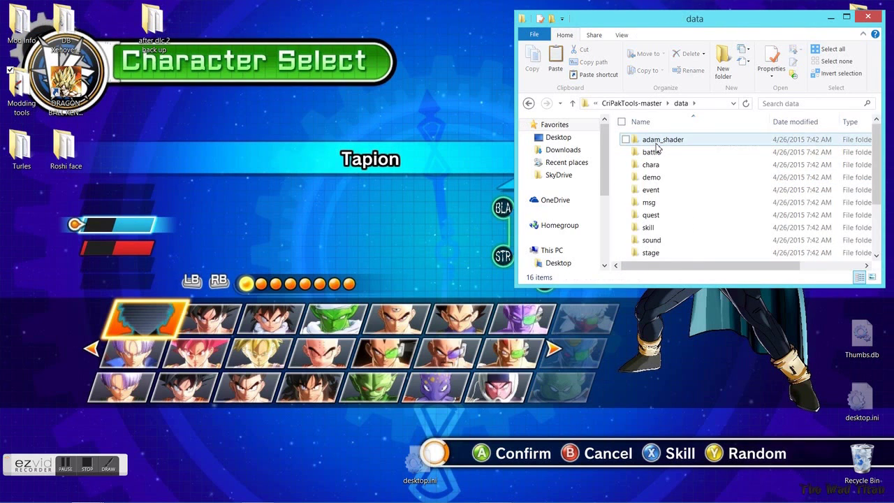
left_click(530, 104)
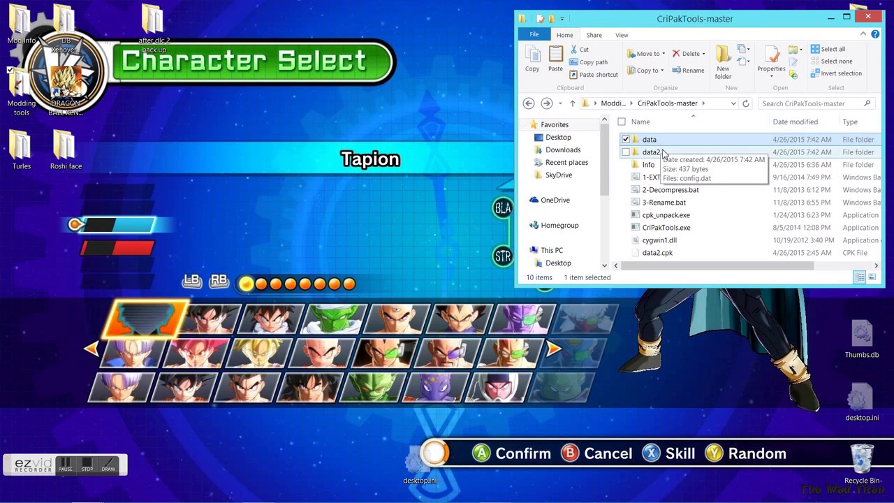
double_click(664, 154)
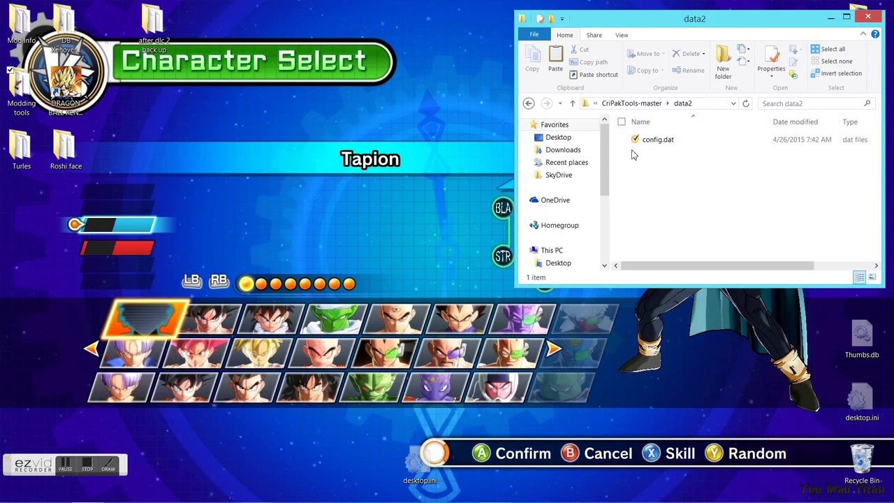
left_click(529, 103)
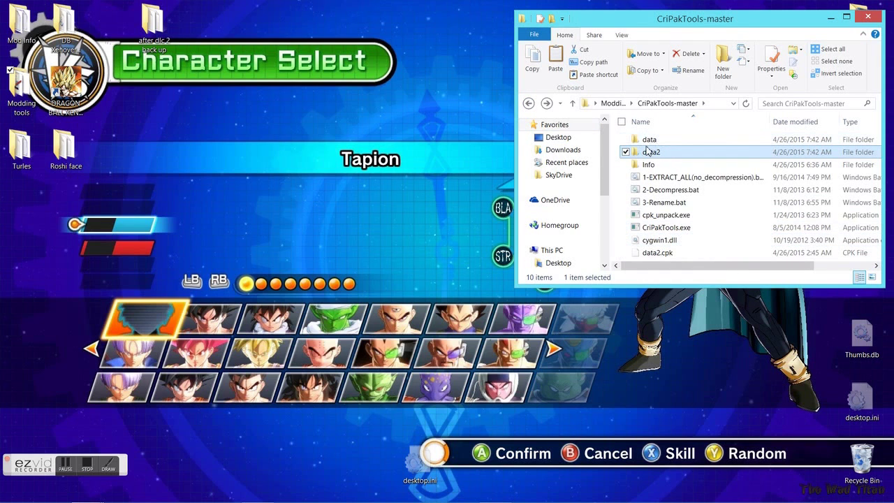
Step: Create a new folder named data2root in the CriPakTools-master folder
right_click(620, 256)
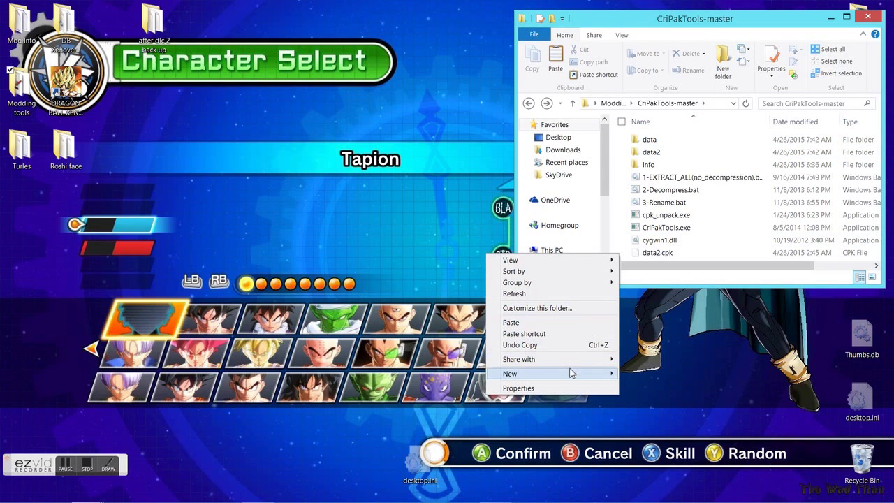
mouse_move(573, 373)
left_click(451, 213)
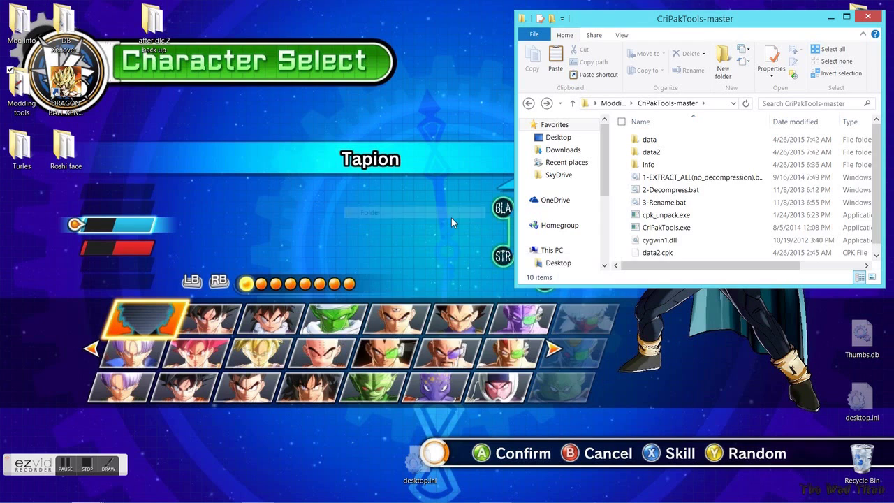
type("D")
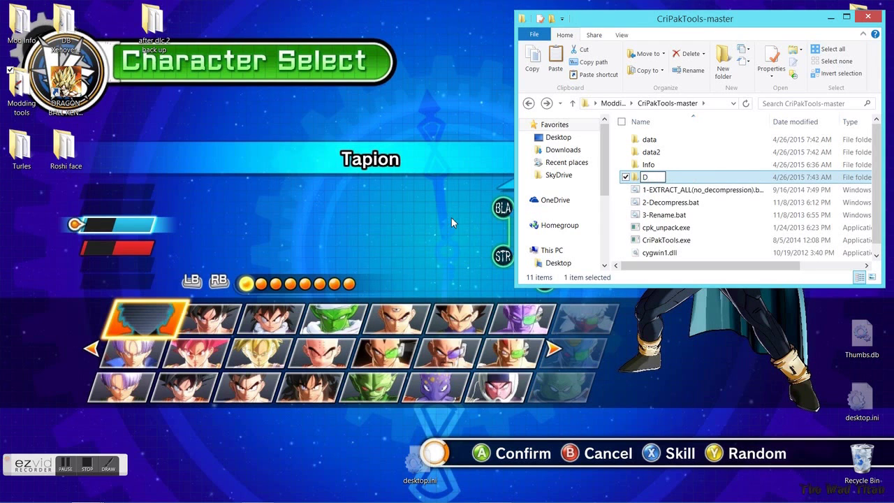
key("BackSpace")
type("data2root")
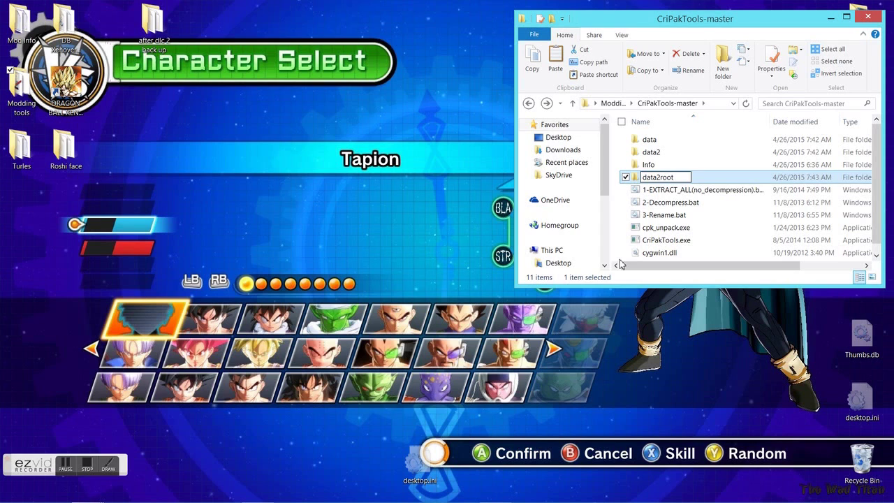
left_click(690, 177)
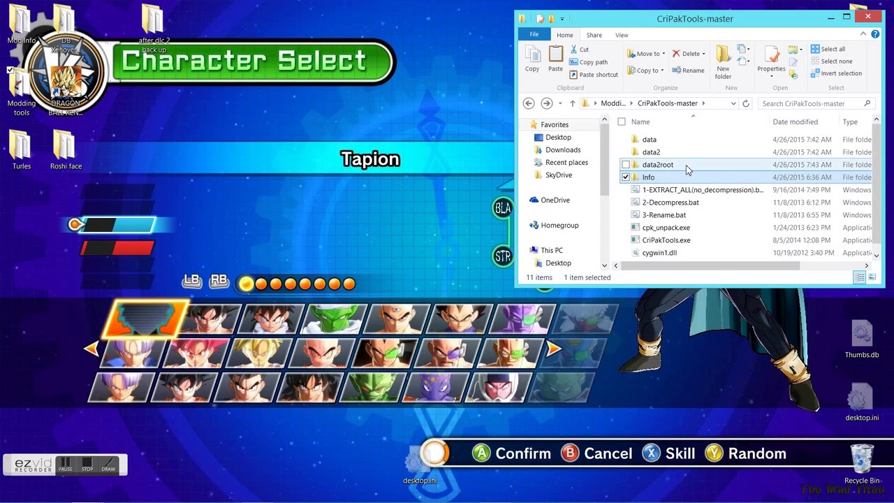
Step: Move the data and data2 folders into the data2root folder and open data2root to check them
left_click(686, 167)
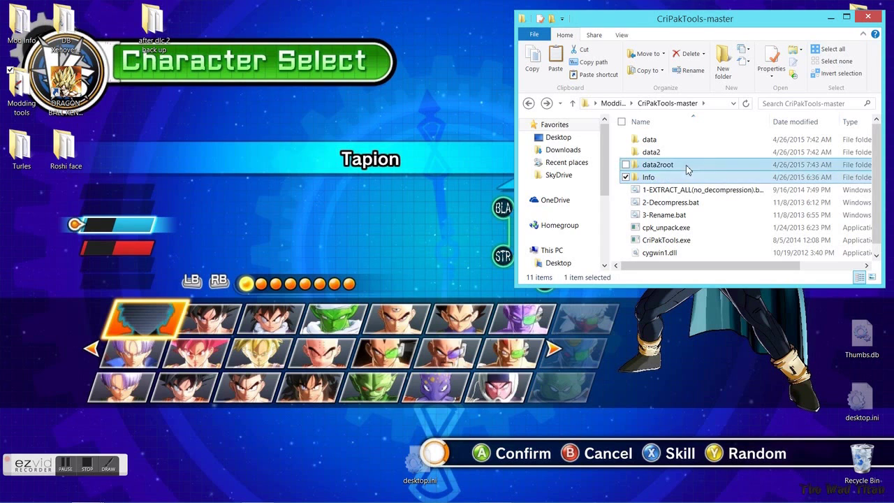
left_click(616, 139)
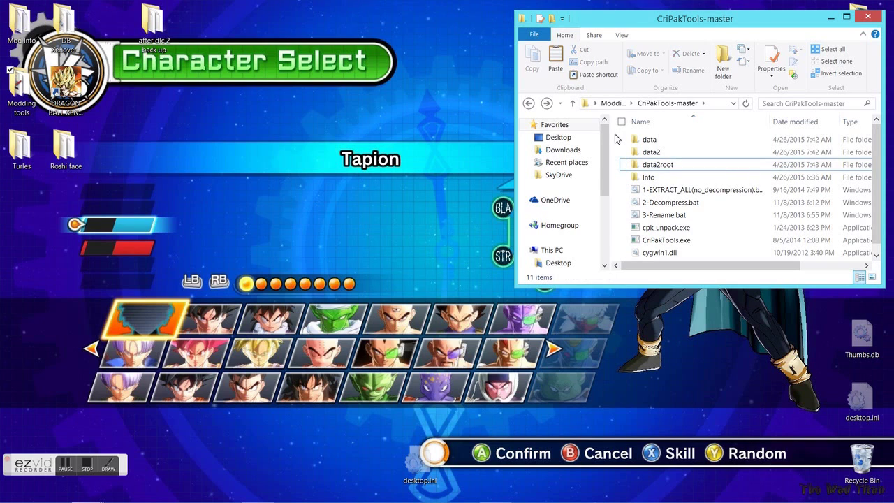
left_click_drag(615, 139, 697, 169)
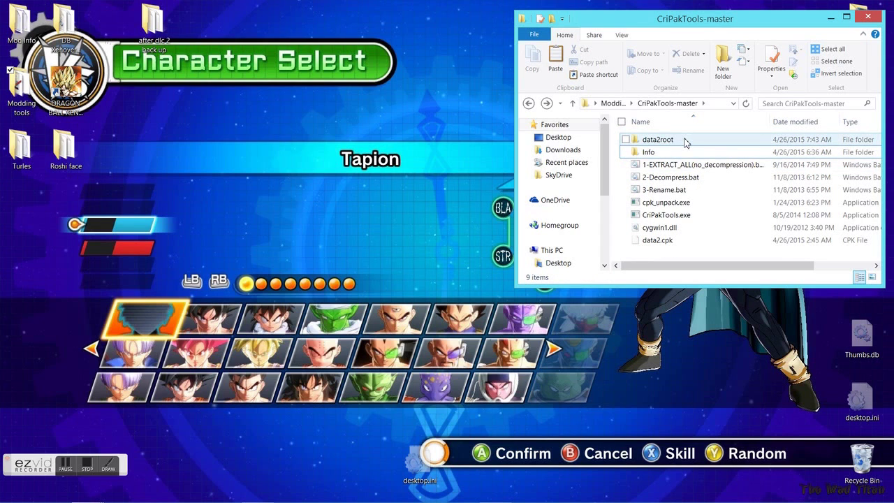
double_click(684, 143)
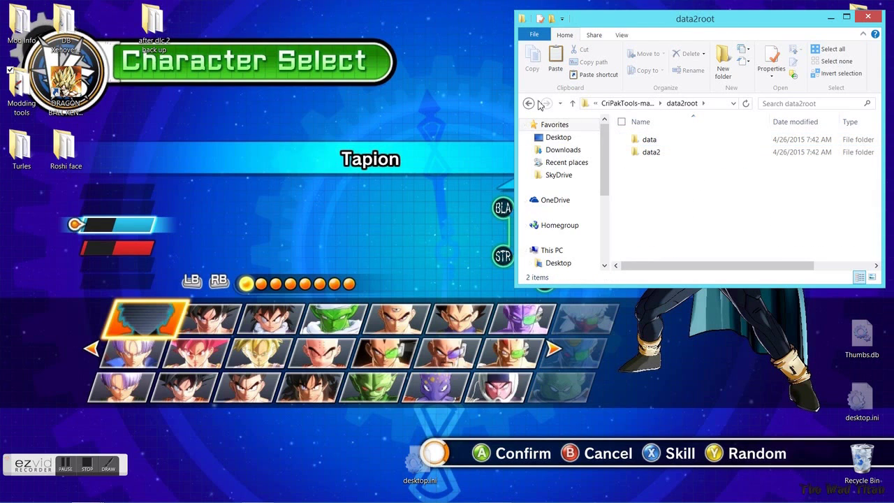
Step: Return to the CriPakTools-master folder and delete data2.cpk from it
left_click(529, 103)
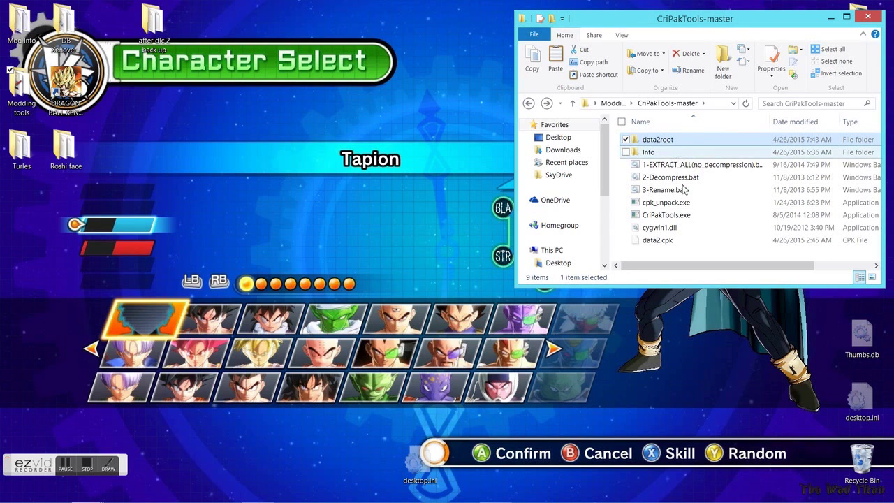
left_click(669, 240)
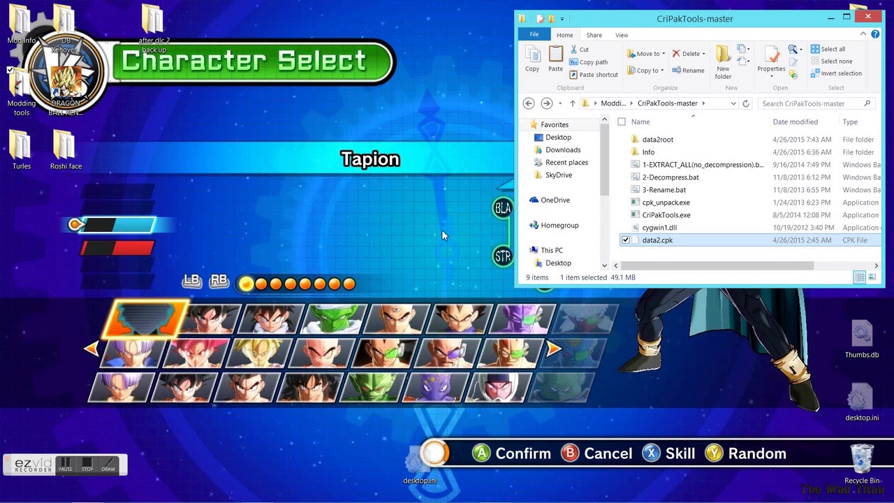
key("Delete")
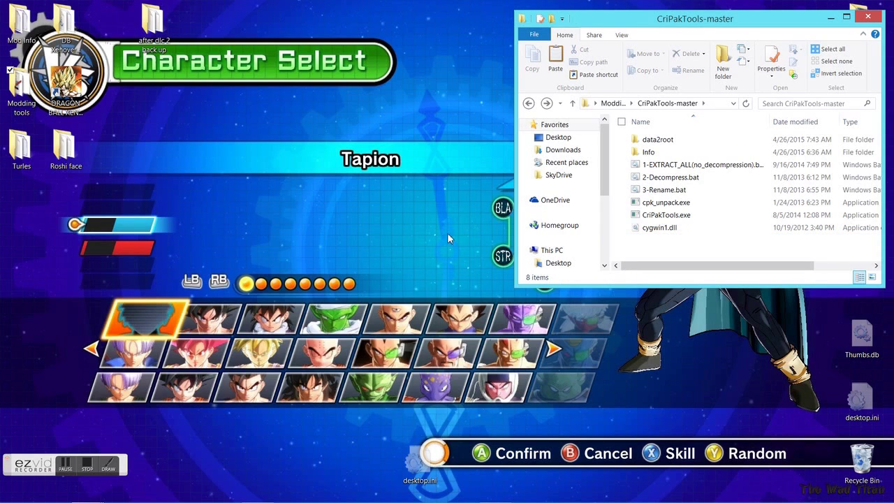
Step: Check the contents of the data folder inside data2root, return to data2root and minimise the window
left_click(697, 144)
double_click(697, 144)
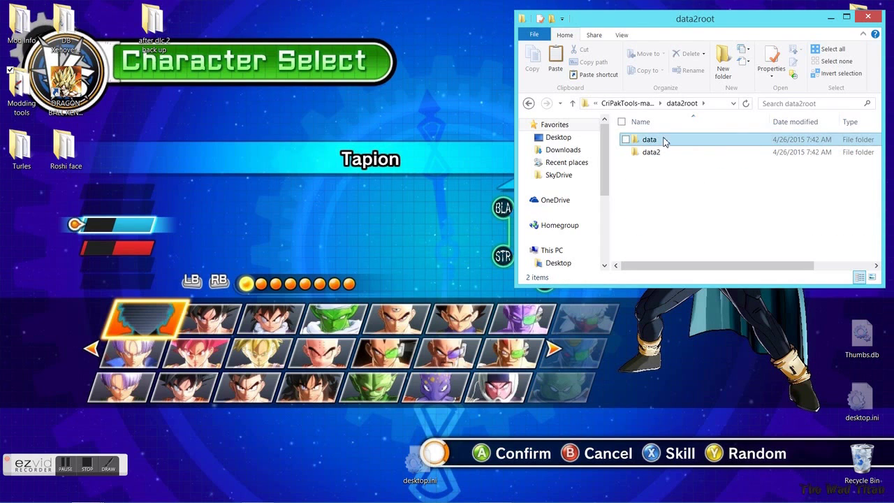
double_click(663, 142)
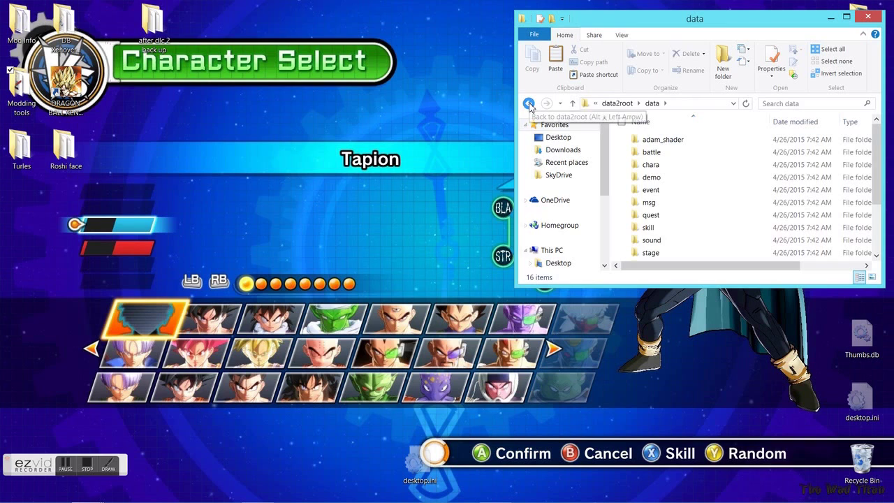
left_click(529, 103)
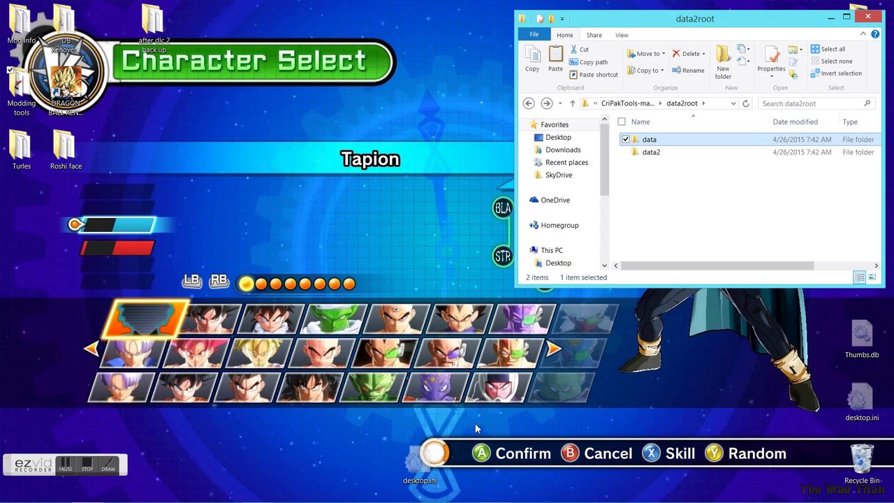
left_click(830, 18)
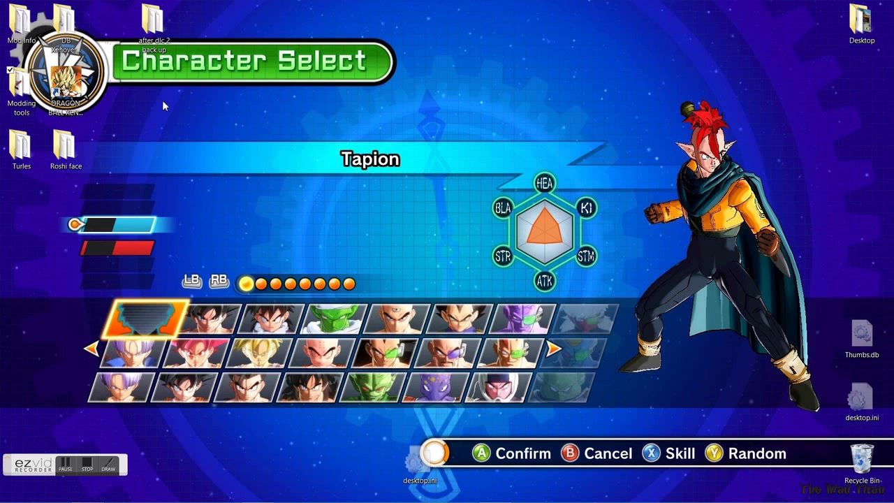
Step: Open CriPakTools-master in the Modding Tools folder of DB Xenoverse Mod and move the window towards the middle of the desktop
double_click(77, 34)
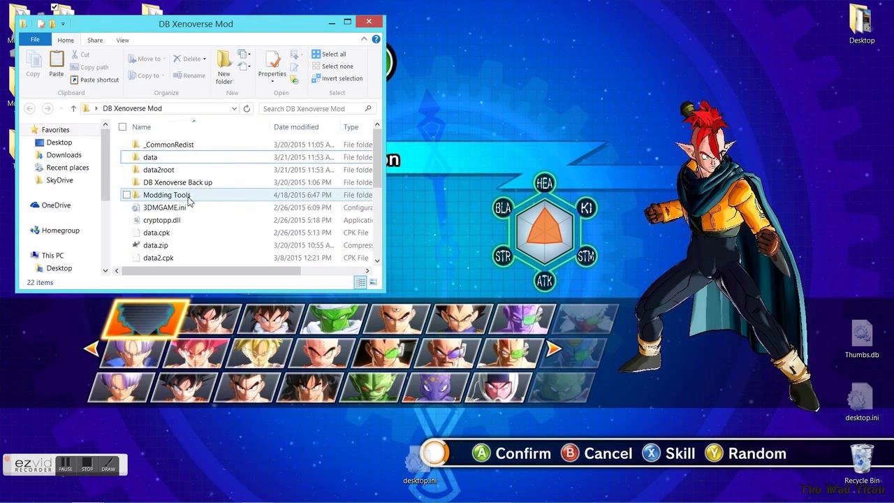
double_click(188, 201)
double_click(179, 147)
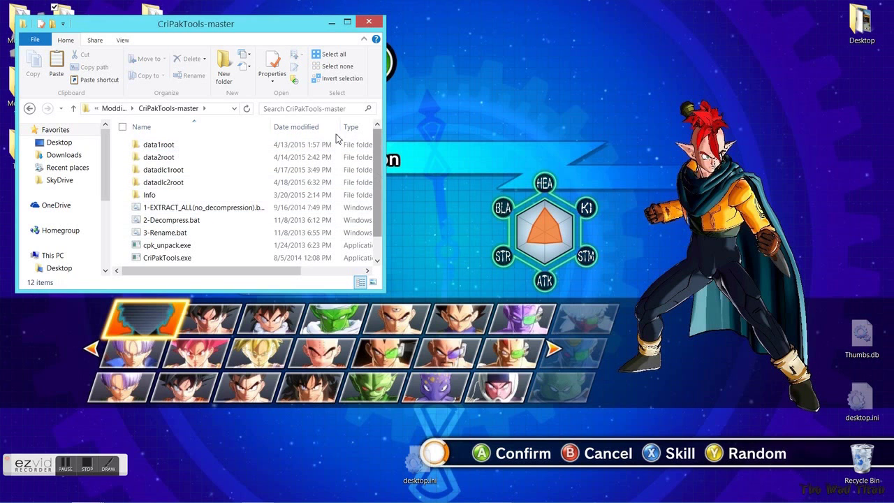
left_click_drag(285, 30, 574, 102)
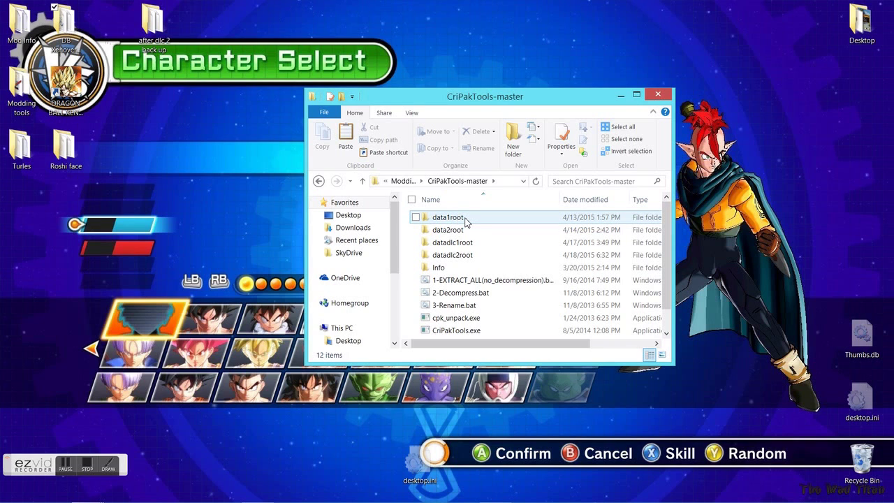
mouse_move(448, 221)
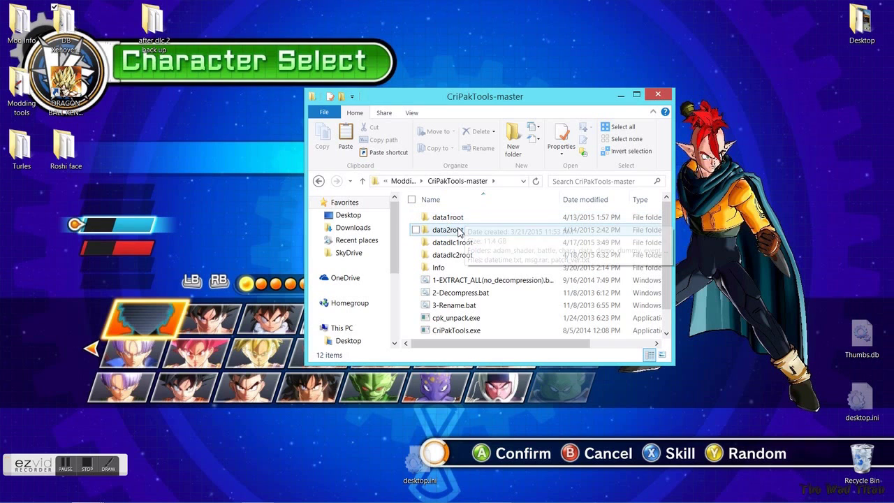
mouse_move(461, 235)
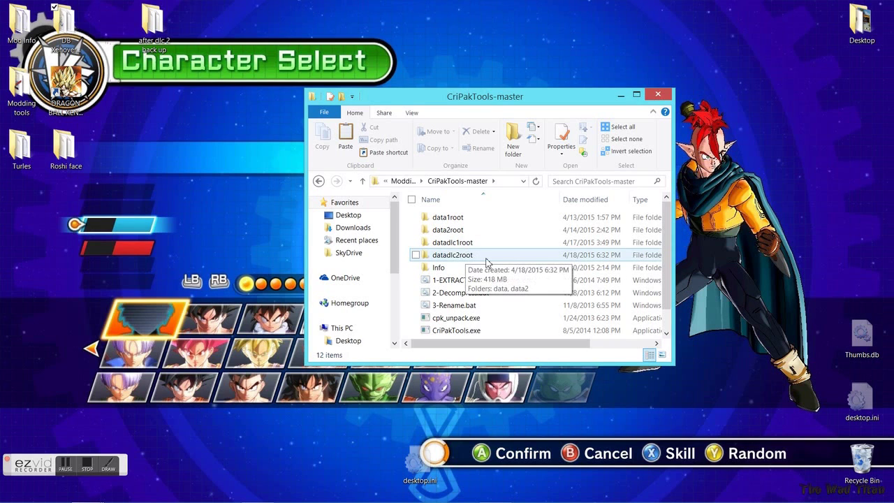
Step: Look through the folders in data1root, return to CriPakTools-master and select data2root
double_click(525, 220)
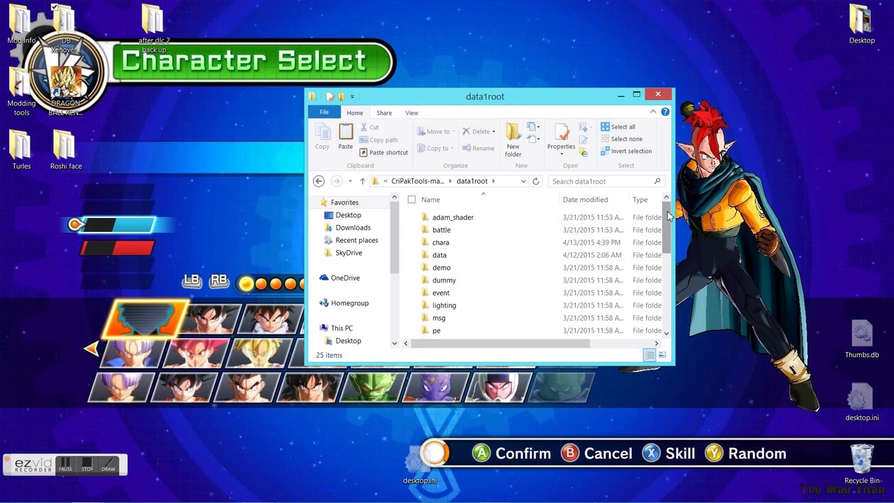
left_click_drag(668, 216, 668, 264)
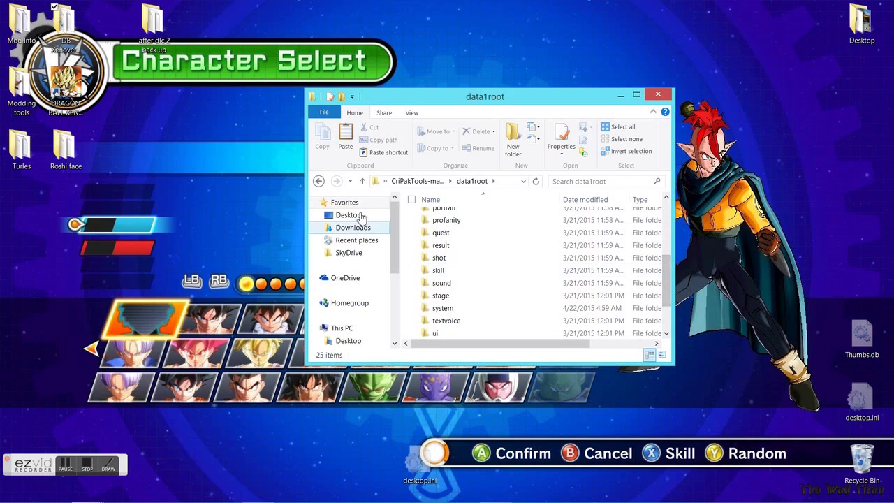
left_click(318, 181)
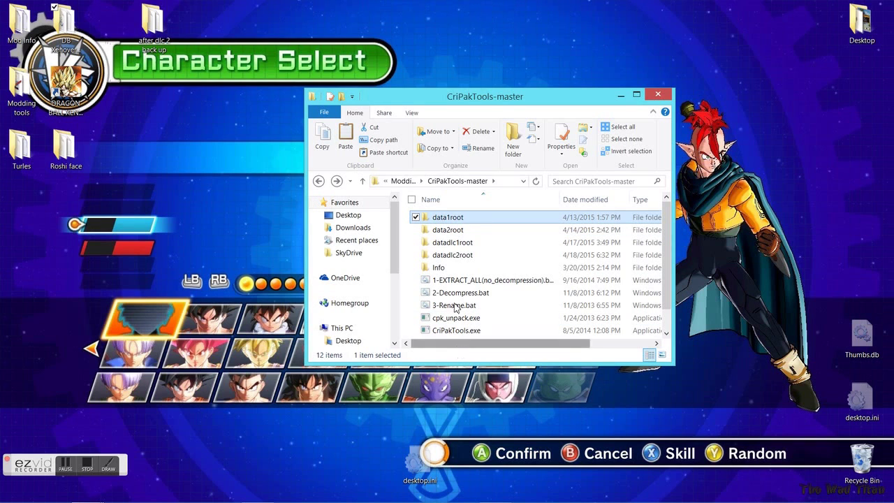
left_click(452, 236)
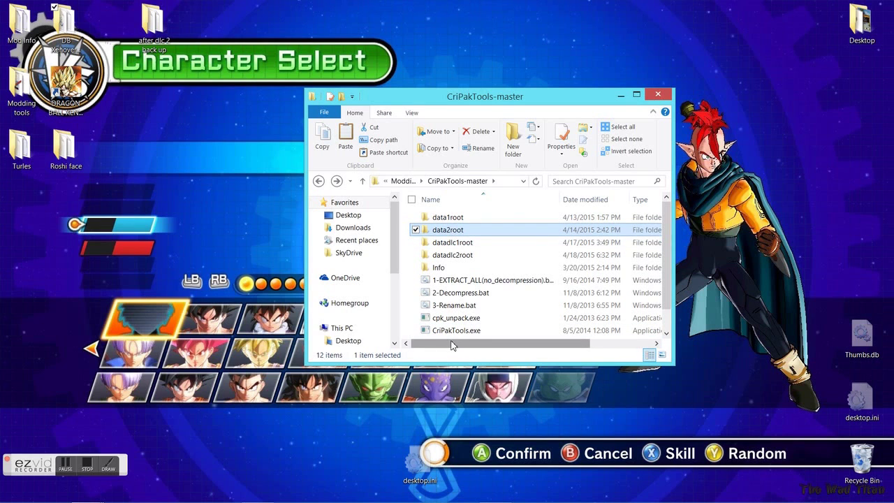
mouse_move(451, 345)
left_mouse_down()
mouse_move(513, 345)
mouse_move(447, 349)
left_mouse_up()
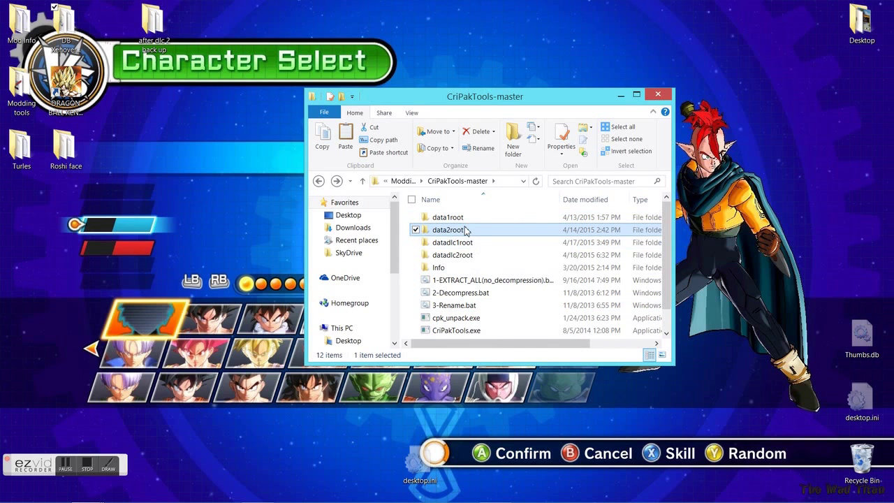
Step: Copy the four HUM_852 files (.emb, .emd, .emm and .esk) from the Roshi face folder and minimise that folder's window
double_click(72, 163)
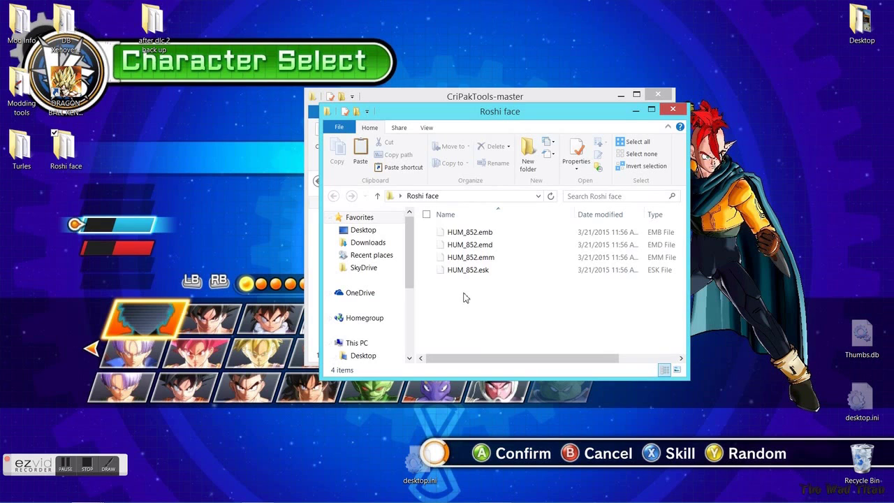
left_click_drag(464, 290, 492, 225)
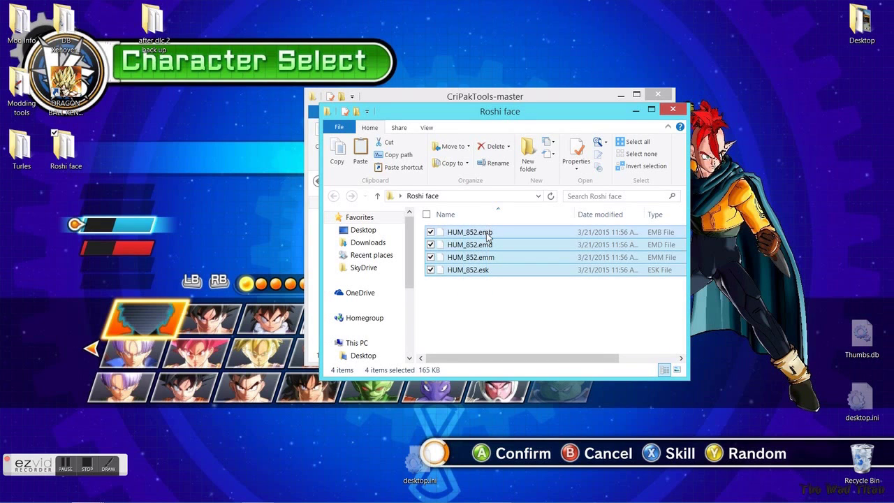
right_click(488, 236)
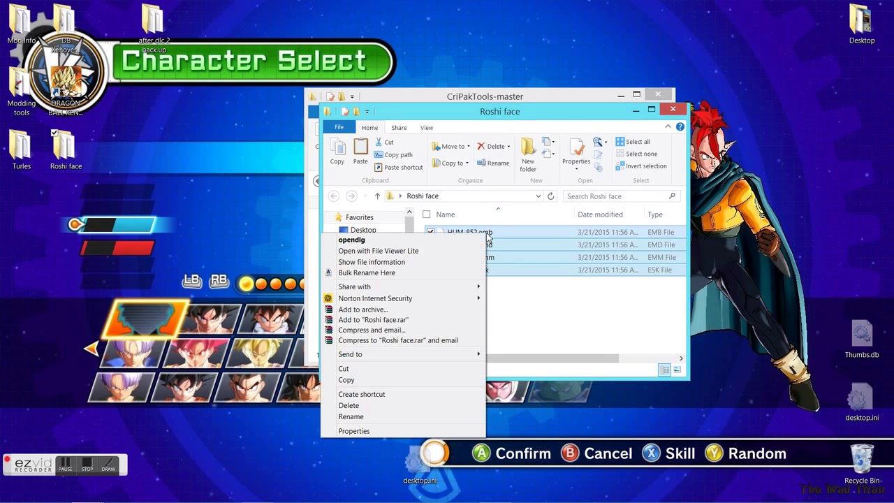
left_click(382, 380)
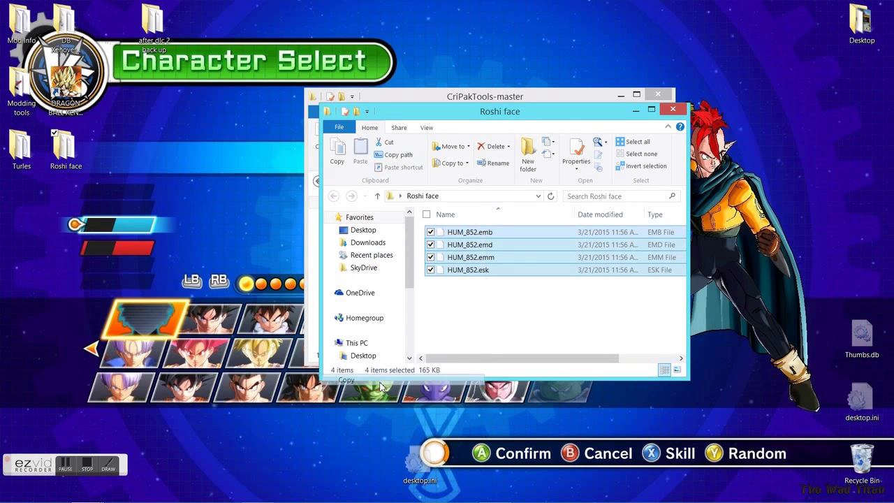
left_click(635, 110)
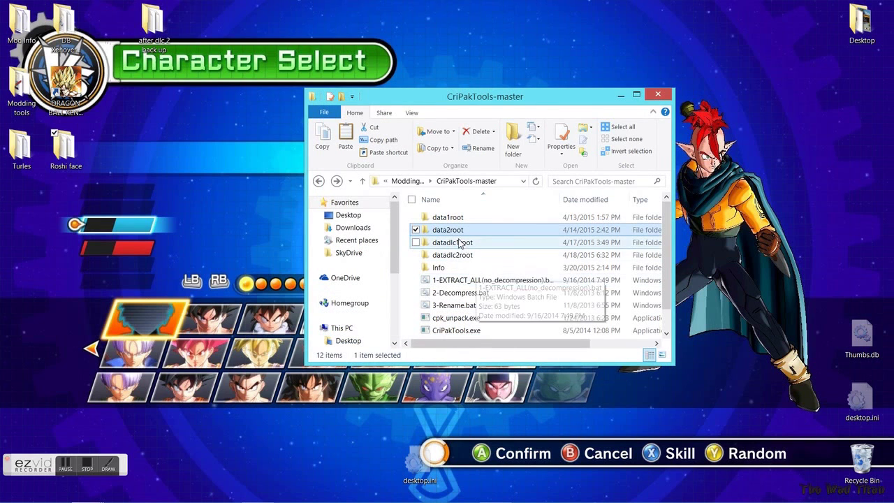
Step: Open data2root in CriPakTools-master, maximise the window and enter its data folder
mouse_move(459, 242)
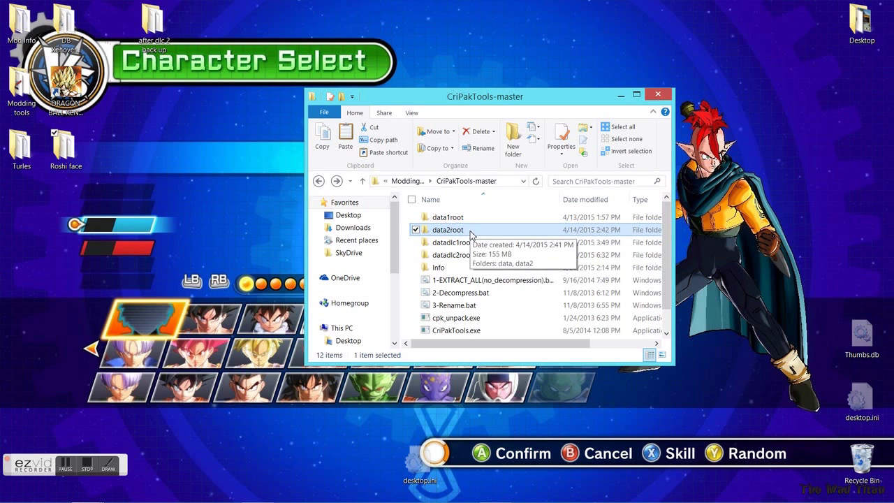
double_click(471, 230)
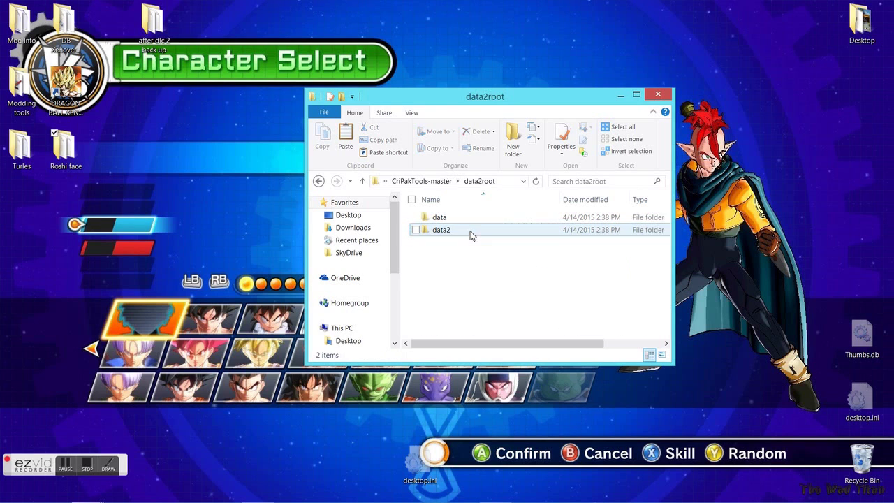
left_click(634, 102)
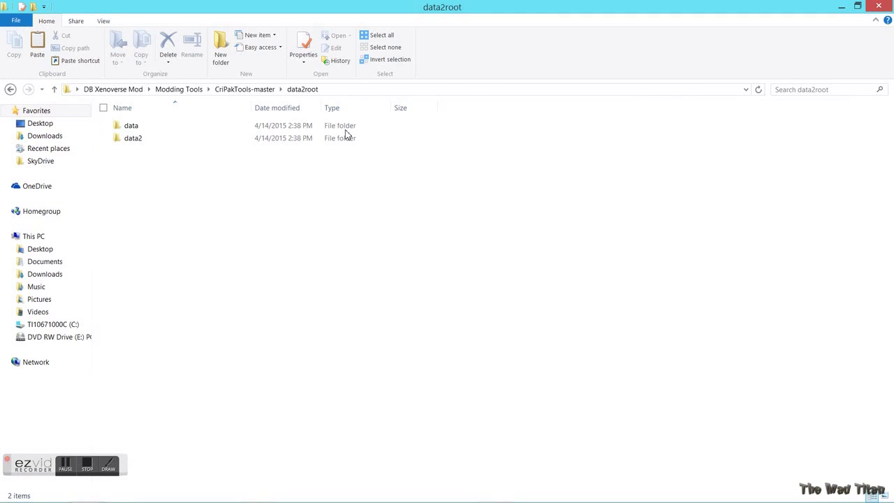
double_click(325, 126)
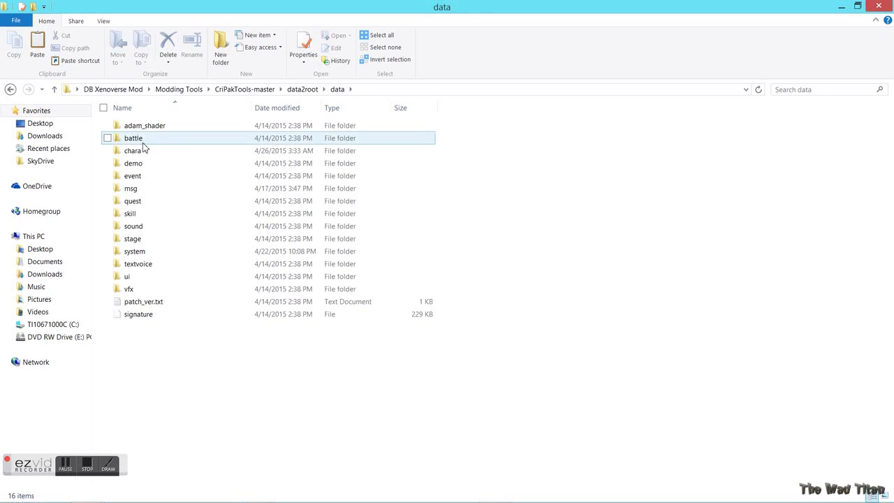
Step: Look inside the battle, chara and msg folders, returning to the data folder after each
double_click(134, 139)
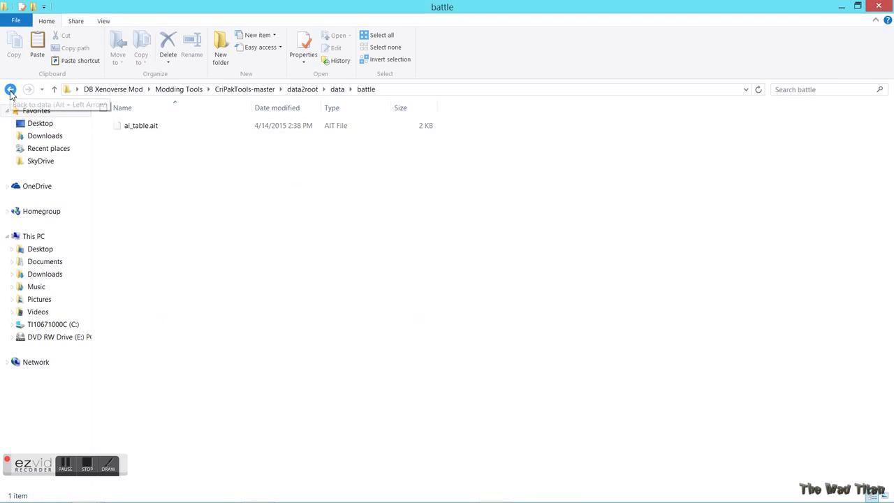
left_click(13, 89)
double_click(150, 155)
left_click(10, 89)
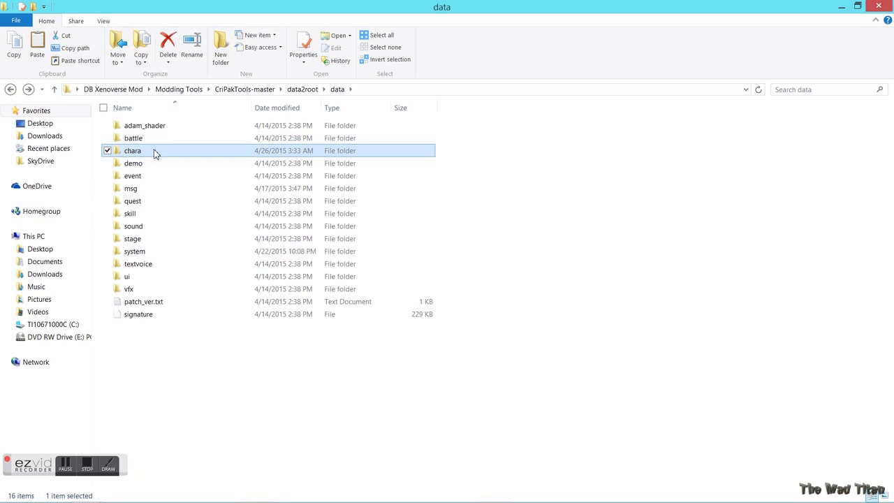
mouse_move(138, 154)
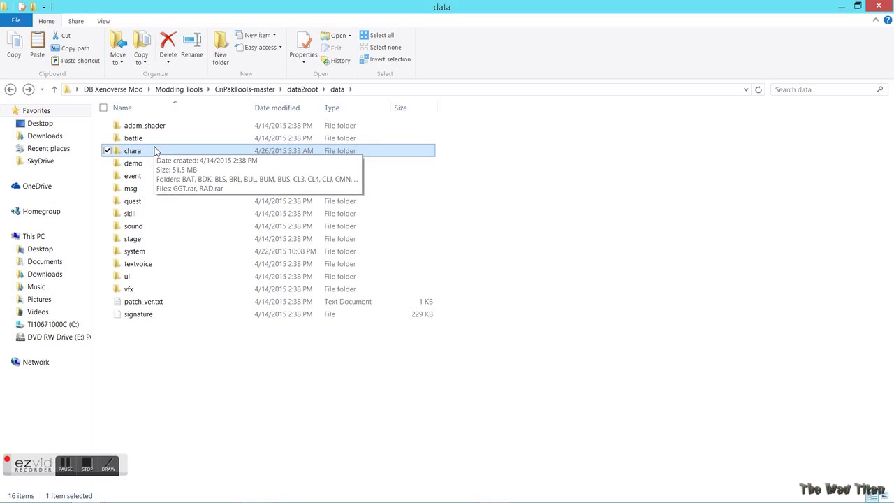
double_click(144, 188)
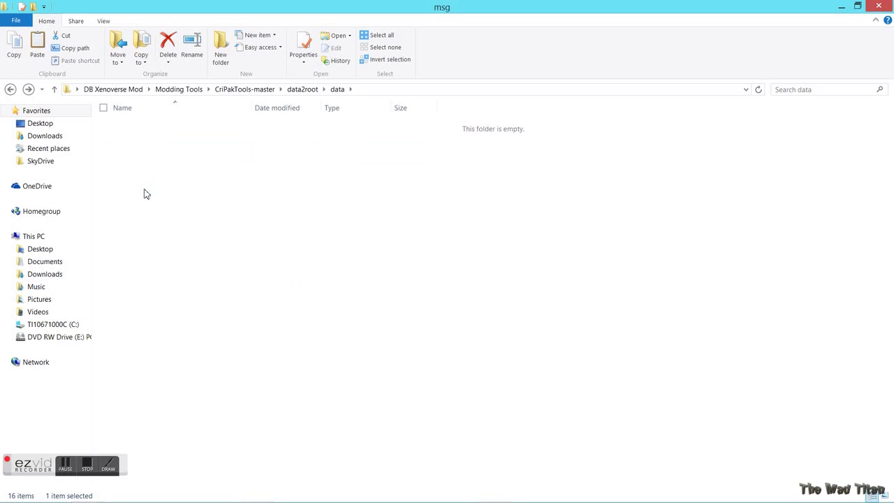
left_click(10, 89)
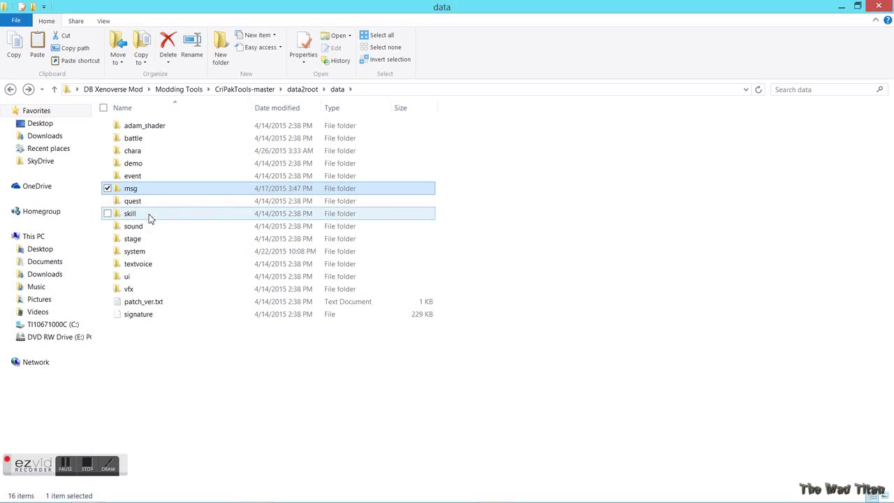
Step: Look inside the skill and system folders, returning to the data folder after each
double_click(149, 214)
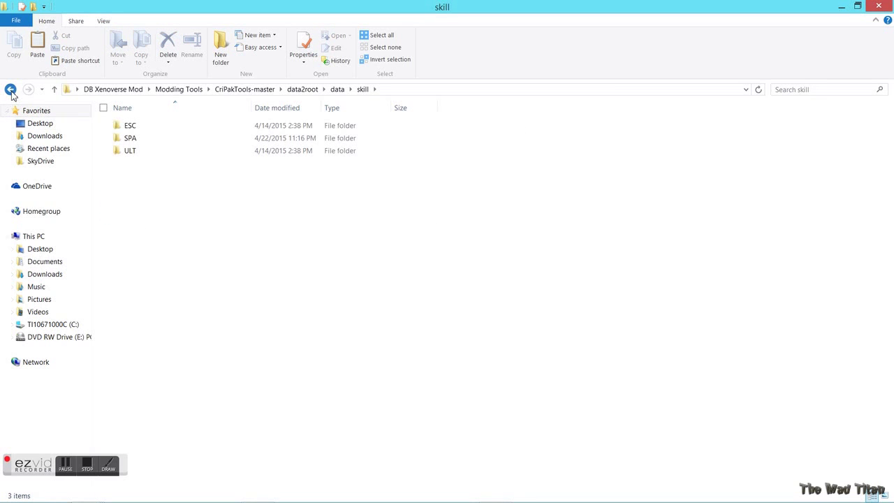
left_click(10, 89)
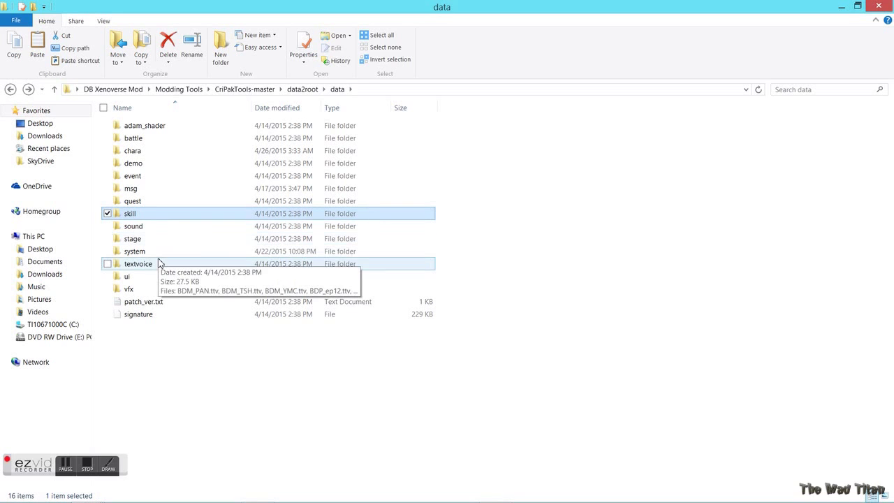
double_click(152, 252)
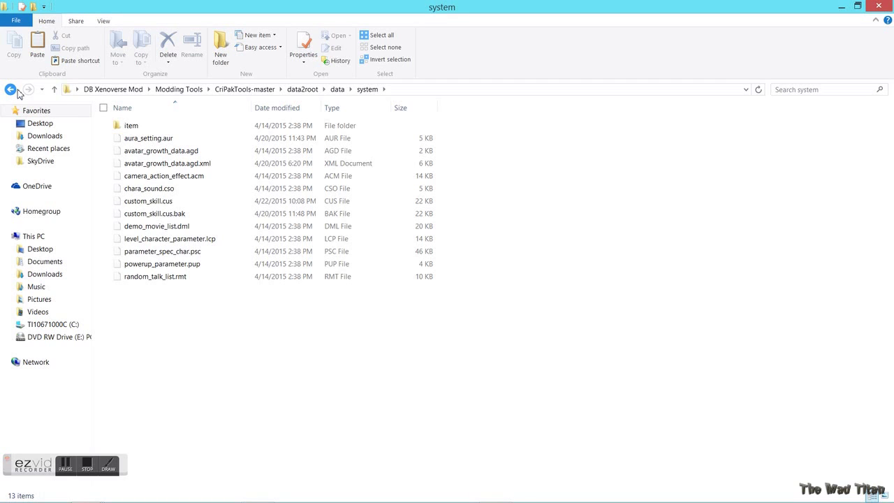
left_click(12, 90)
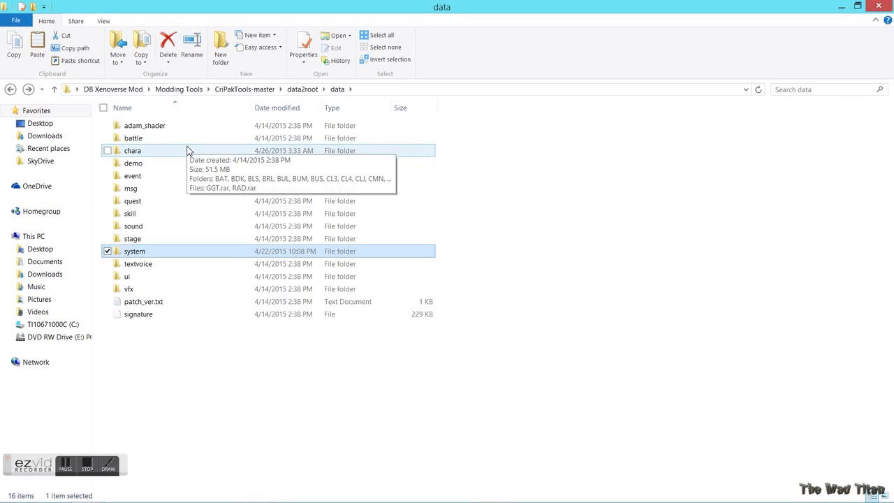
Step: Paste the four copied HUM_852 files into the HUM folder inside chara, replacing the existing files, and minimise the window
double_click(188, 150)
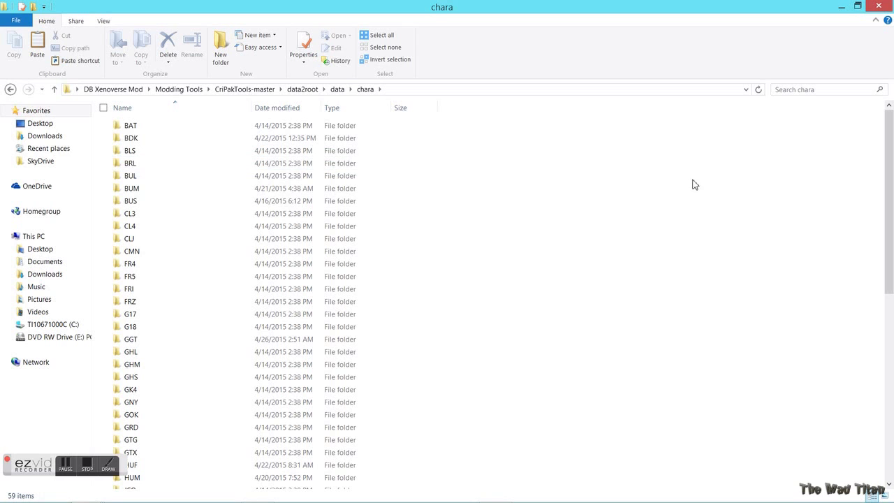
left_click_drag(891, 169, 891, 253)
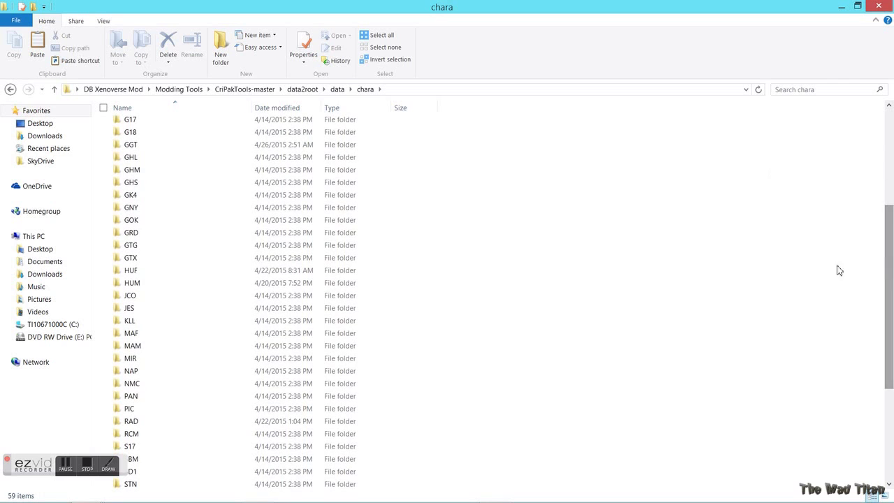
double_click(342, 285)
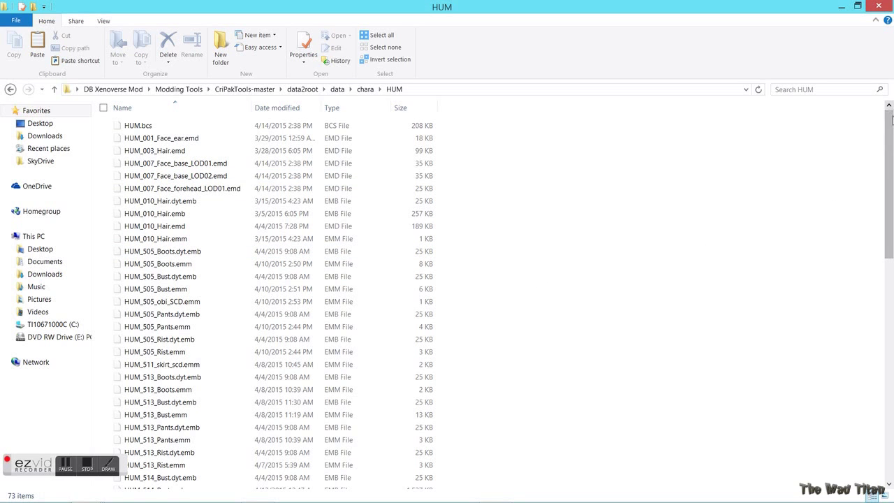
left_click_drag(890, 137, 892, 110)
right_click(735, 167)
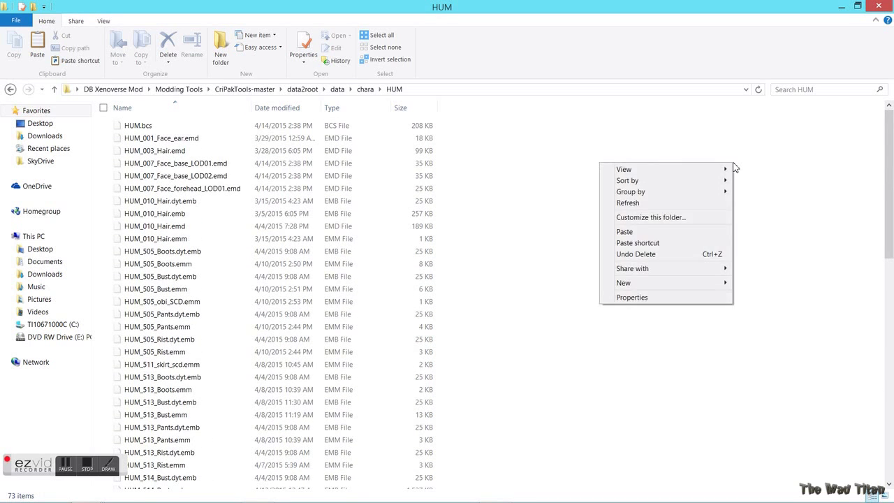
left_click(704, 231)
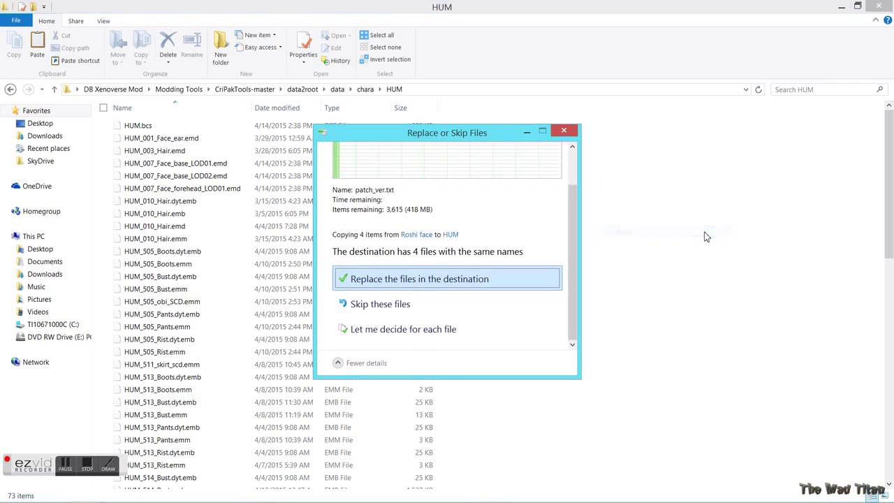
left_click(434, 279)
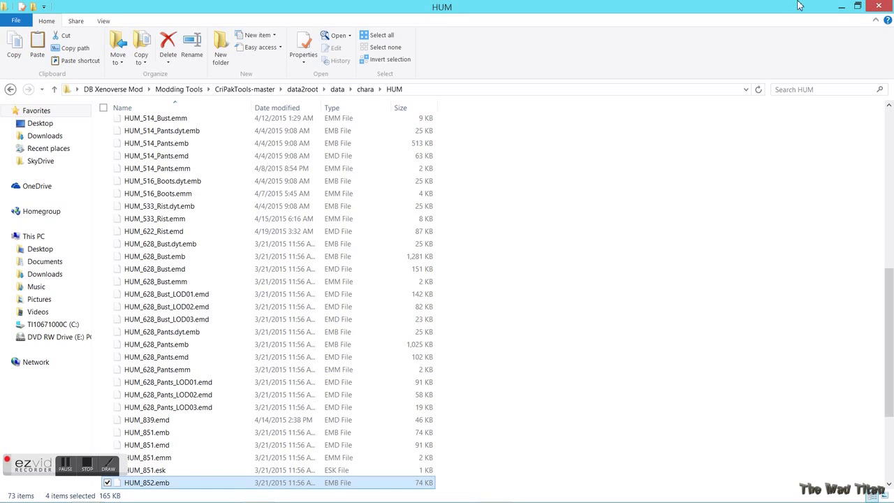
left_click(839, 6)
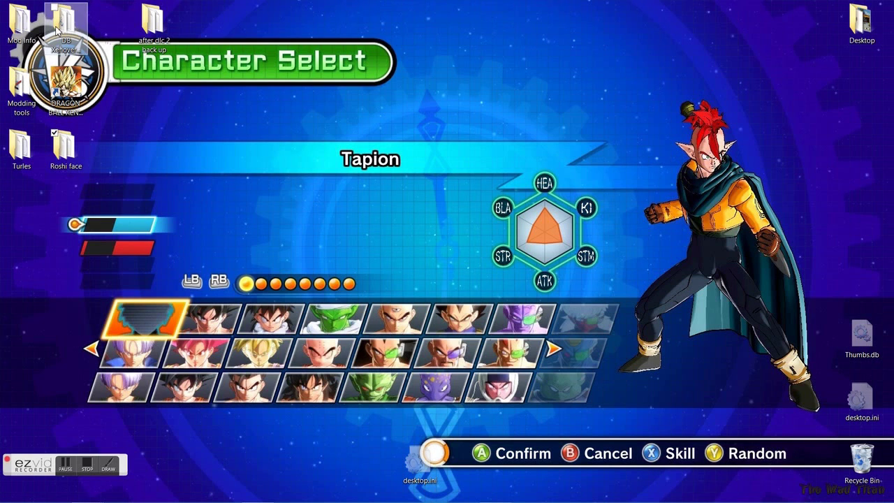
Step: Open the Repacker CPK folder in the desktop's Modding tools folder, launch CPKTools.exe and move its window aside
double_click(15, 103)
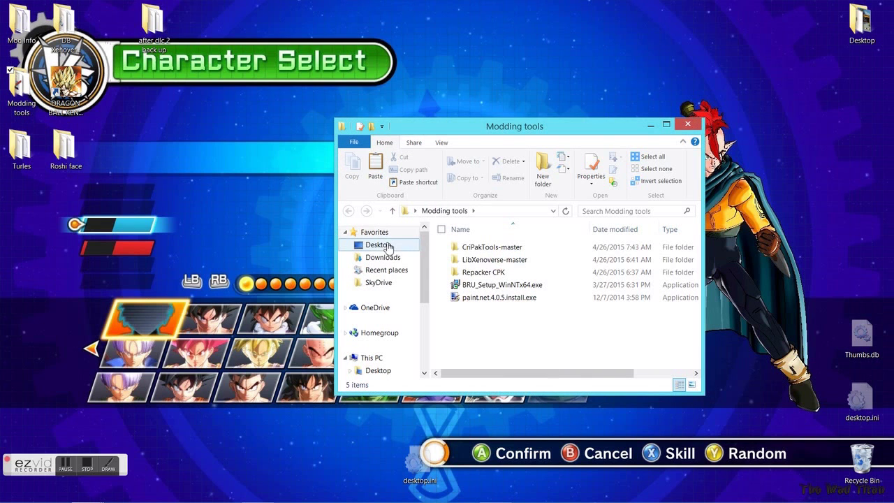
left_click(524, 273)
double_click(523, 273)
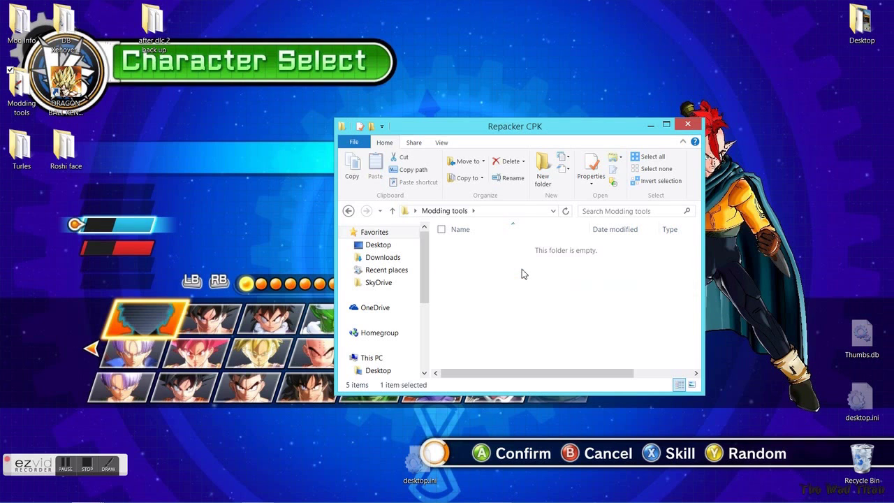
double_click(494, 312)
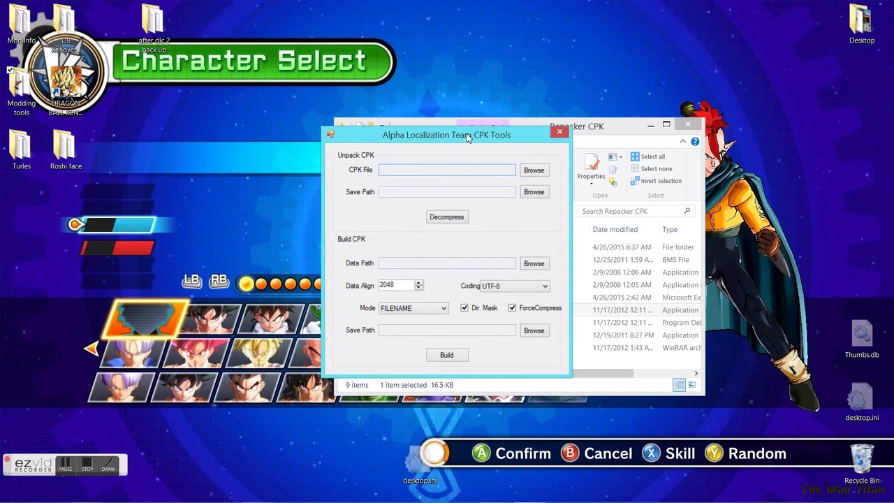
left_click_drag(467, 136, 366, 169)
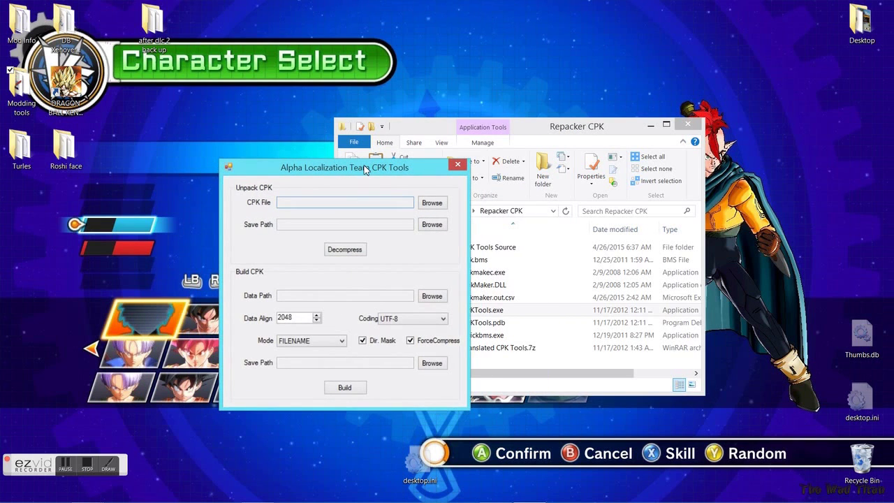
Step: Set the Build CPK data path to data2root in DB Xenoverse Mod > Modding Tools > CriPakTools-master
left_click(317, 295)
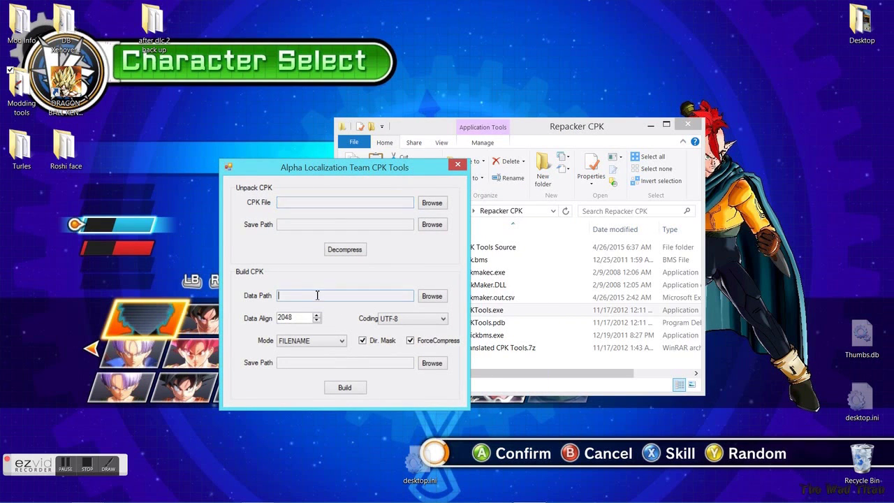
left_click(428, 297)
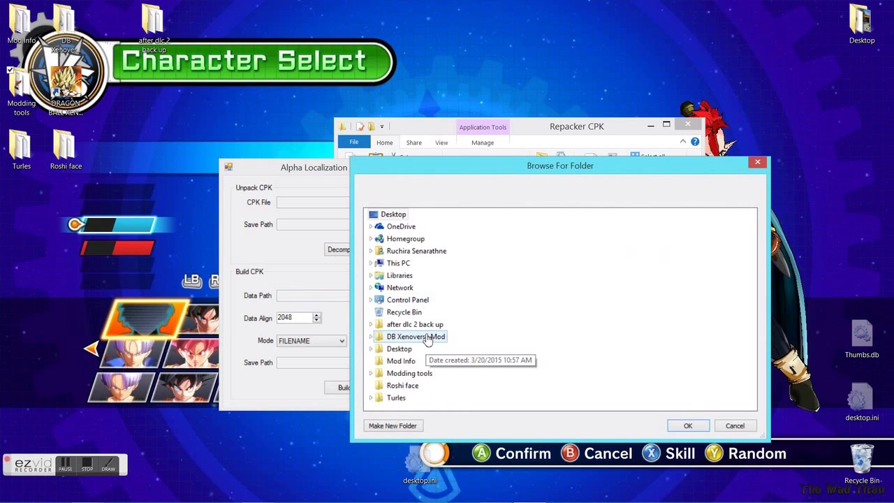
left_click(427, 338)
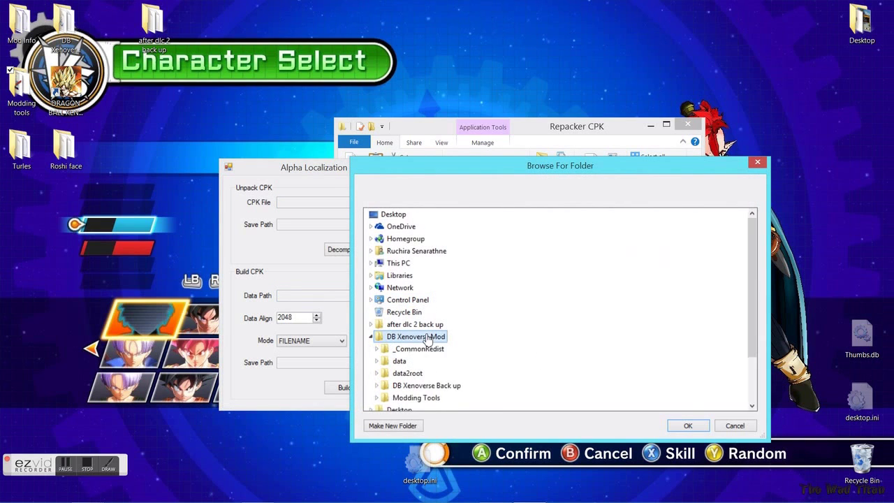
left_click(420, 401)
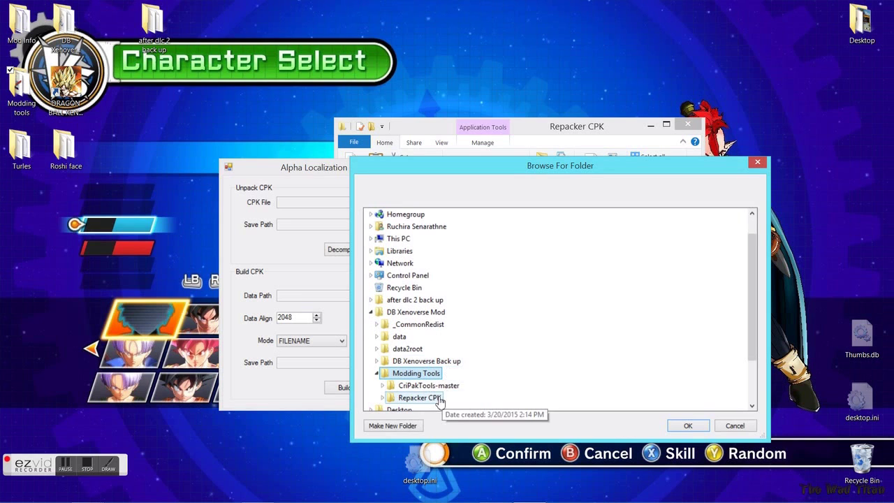
left_click(427, 386)
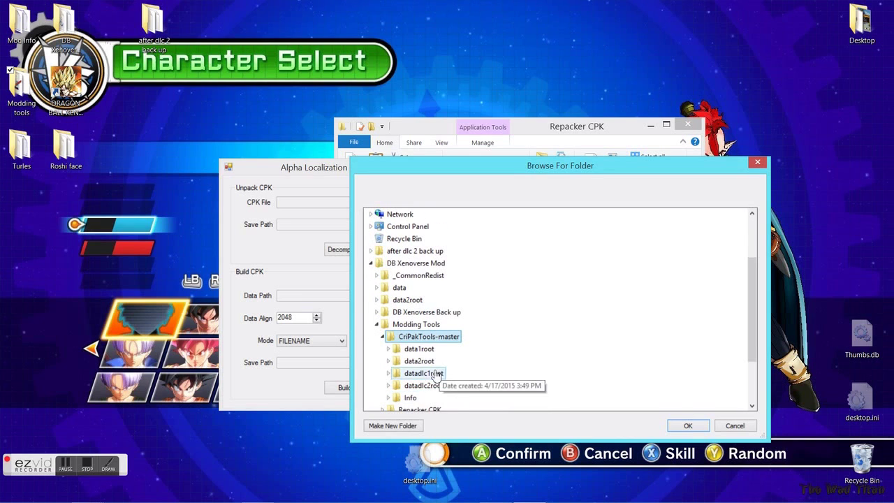
left_click(419, 361)
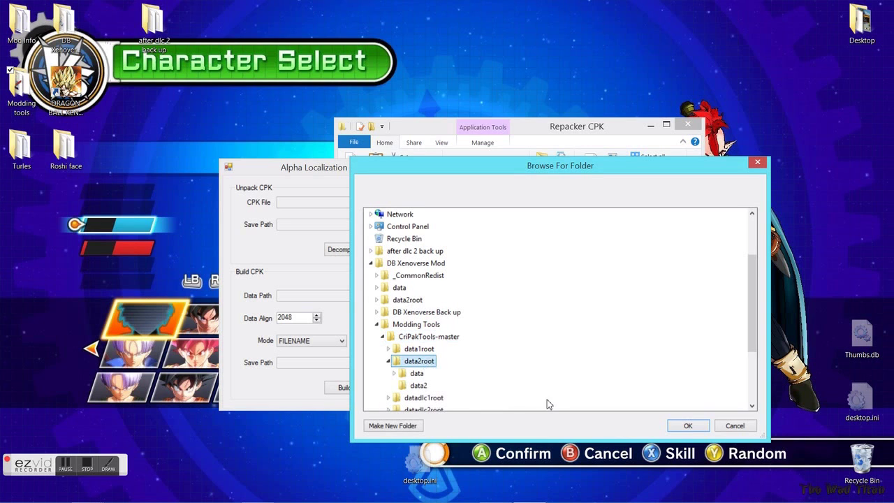
left_click(684, 426)
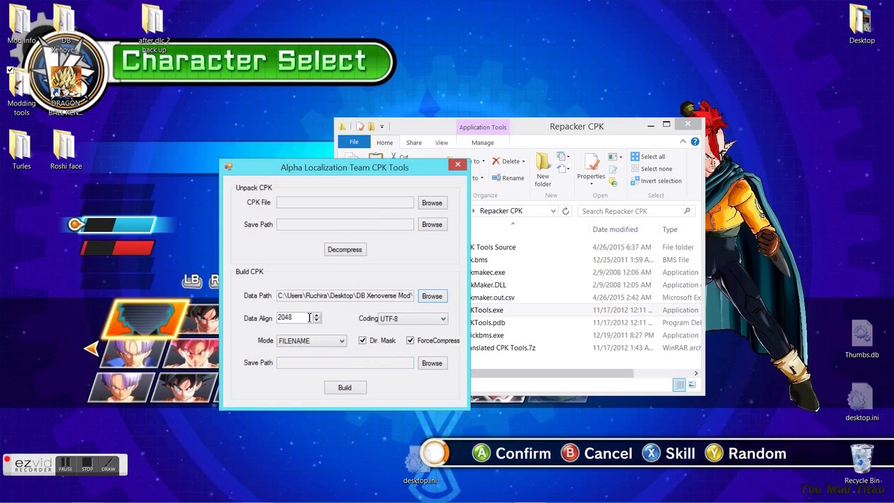
Step: Set Data Align to 512 and the build's save path to data2.cpk in the DB Xenoverse game folder, agreeing to replace it
left_click_drag(309, 318, 279, 321)
type("512")
left_click(432, 364)
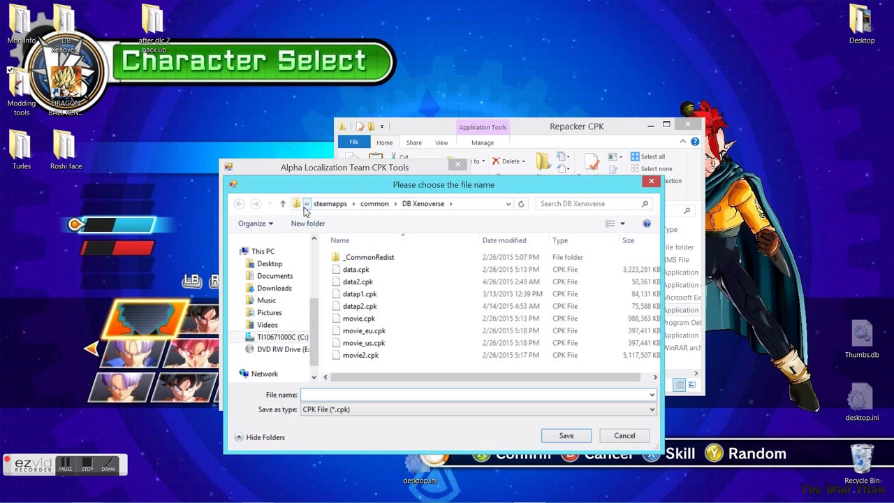
left_click(379, 283)
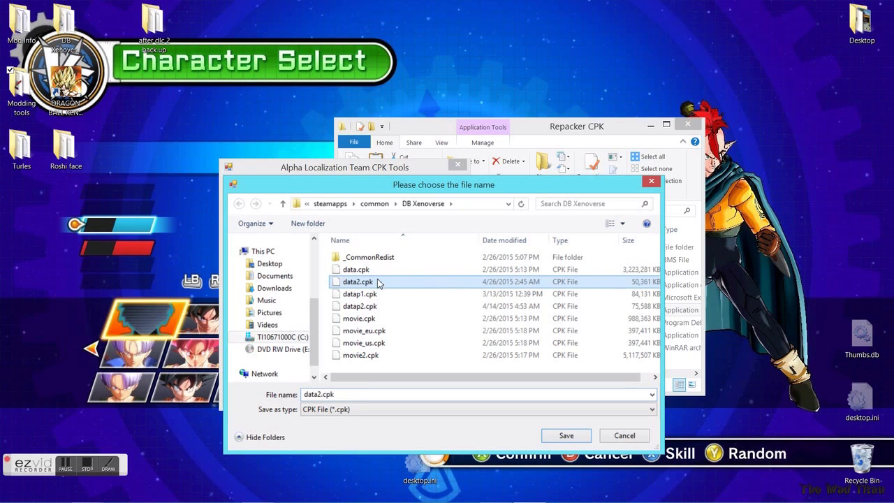
left_click(564, 436)
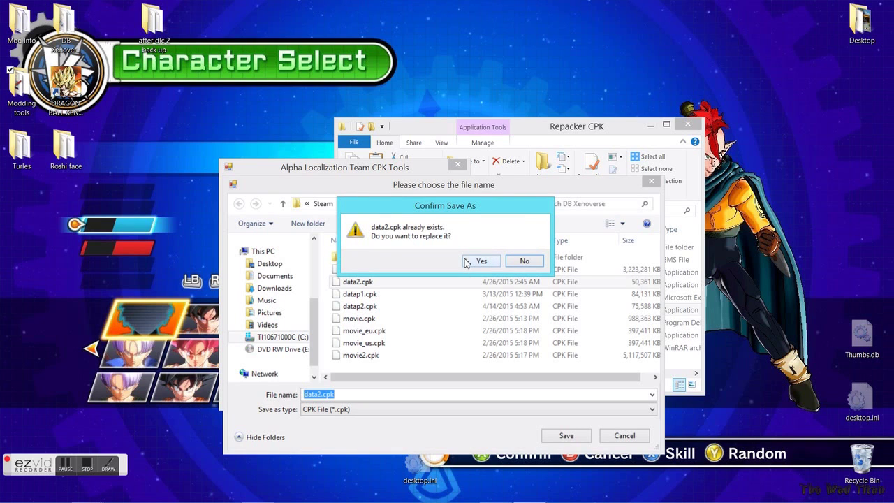
left_click(472, 262)
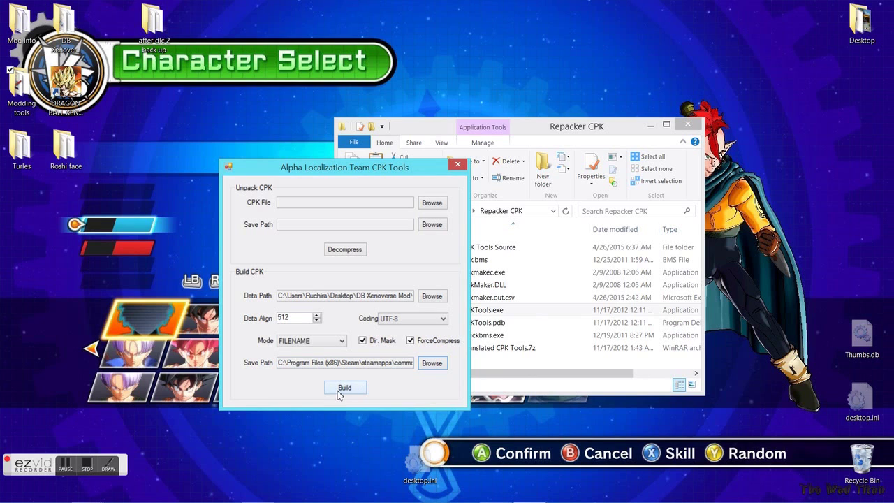
Step: Build the CPK, dismiss the completion prompt and close both CPK Tools and the Repacker CPK folder
left_click(342, 388)
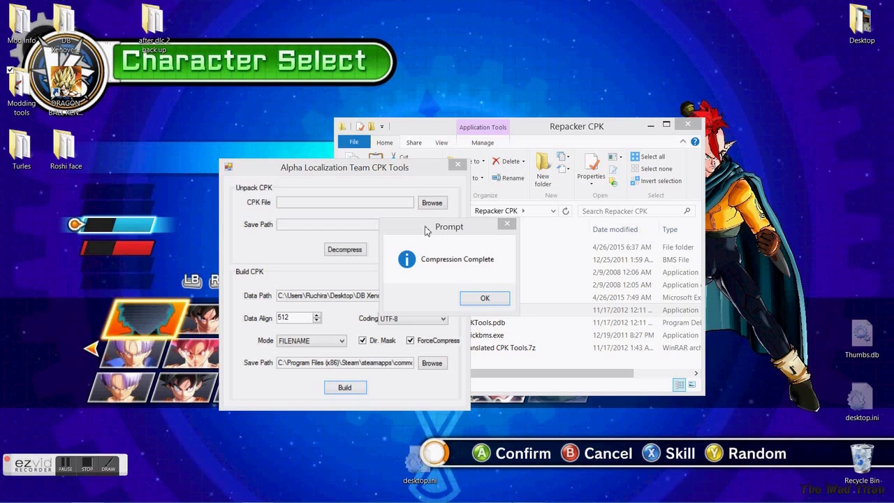
left_click(491, 305)
left_click(491, 305)
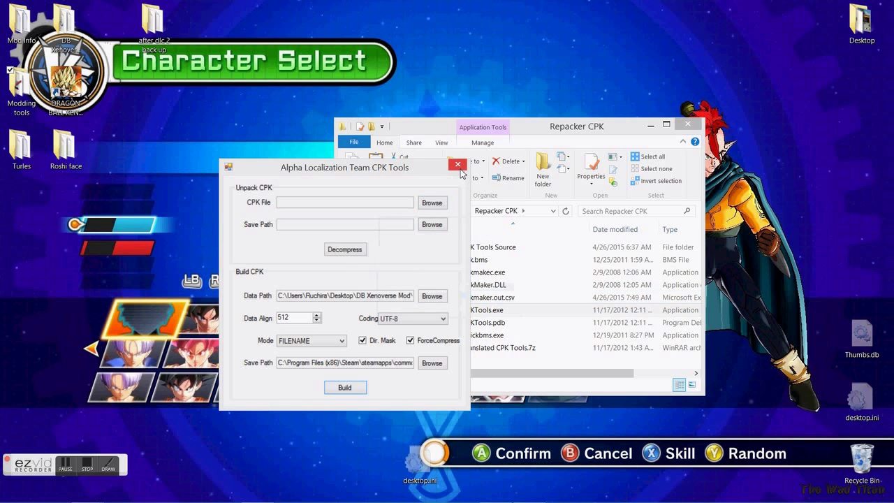
left_click(459, 166)
left_click(686, 123)
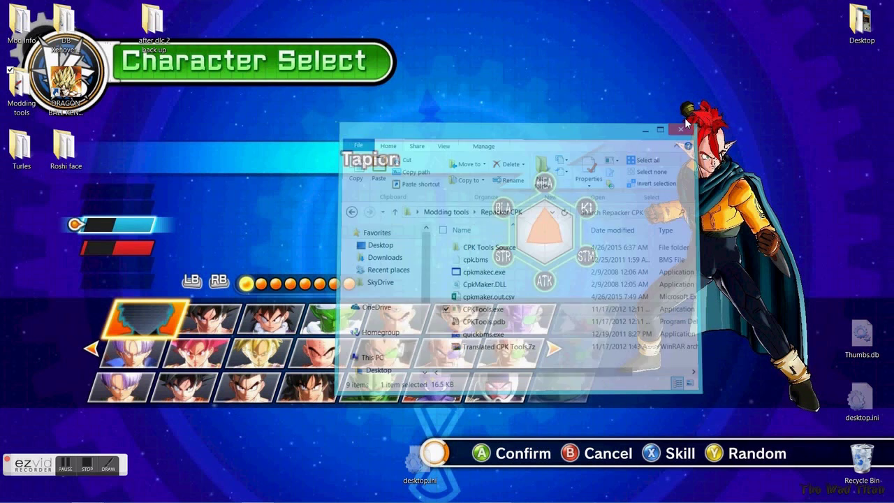
Step: Launch Dragon Ball Xenoverse from the desktop and start the game from its title screen
double_click(72, 104)
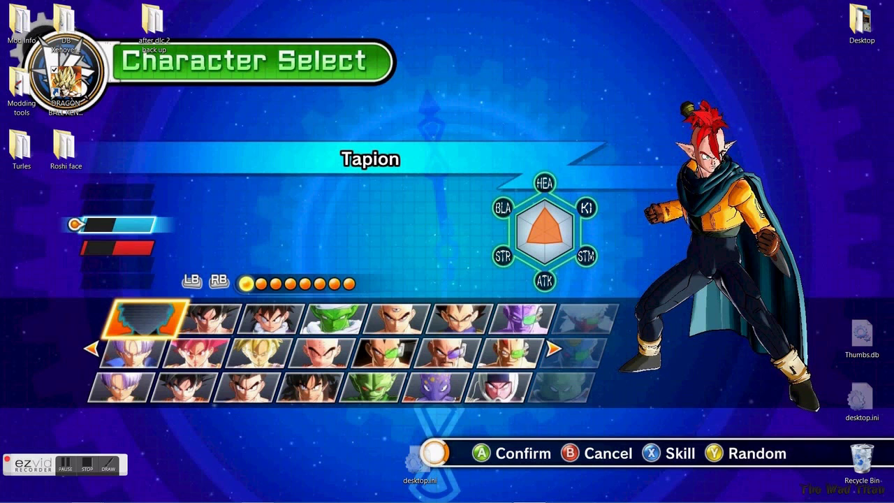
key("super+p")
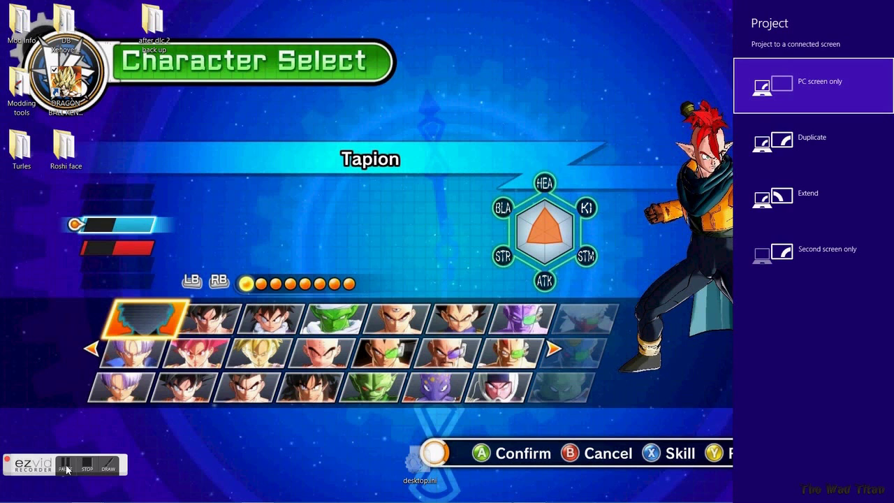
key("Escape")
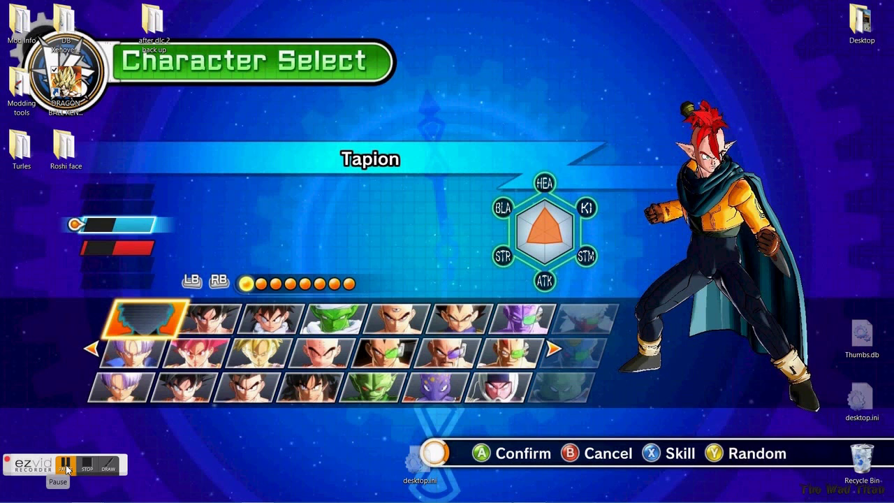
left_click(66, 469)
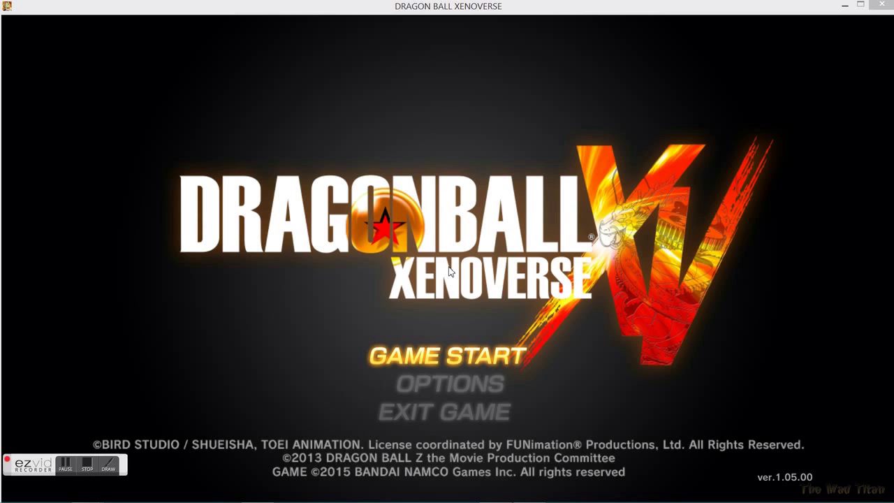
key("Return")
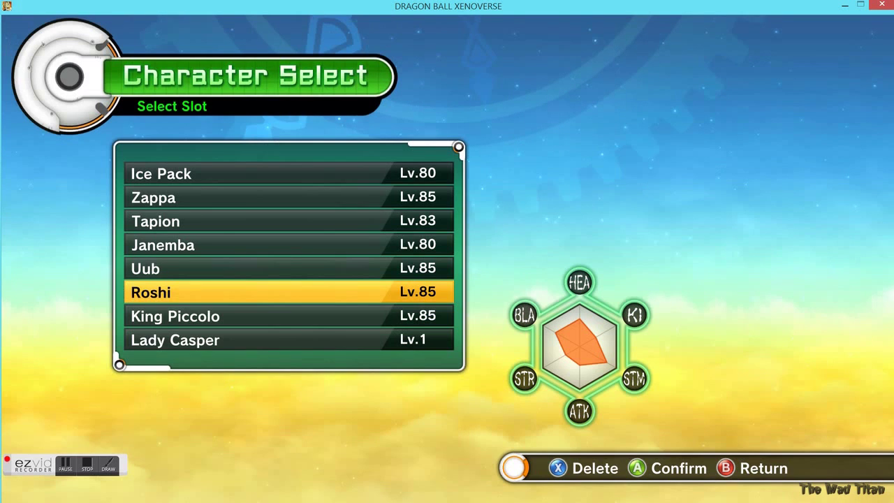
Step: Choose the Roshi character slot, acknowledge the offline-play notice and enter the lobby as Roshi
key("Down")
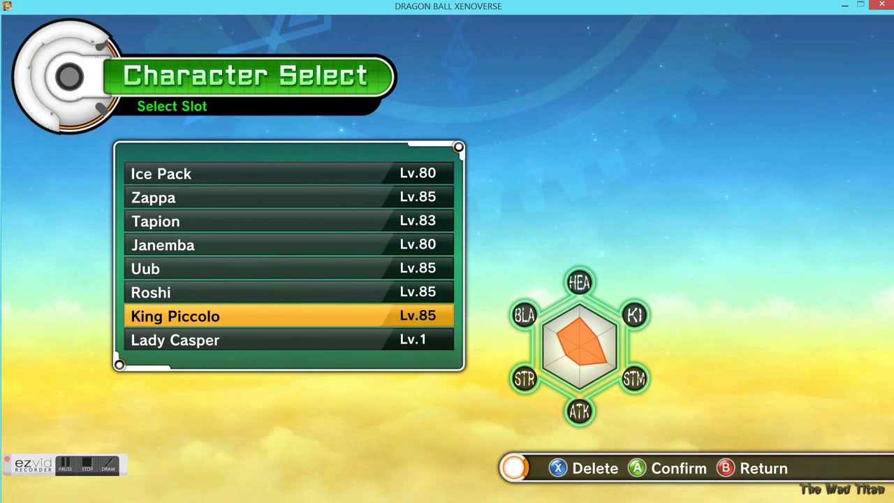
key("Up")
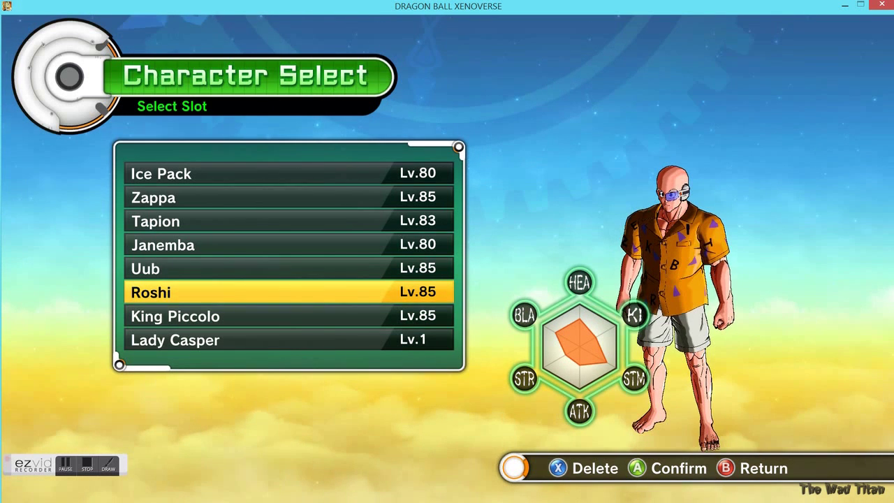
key("Return")
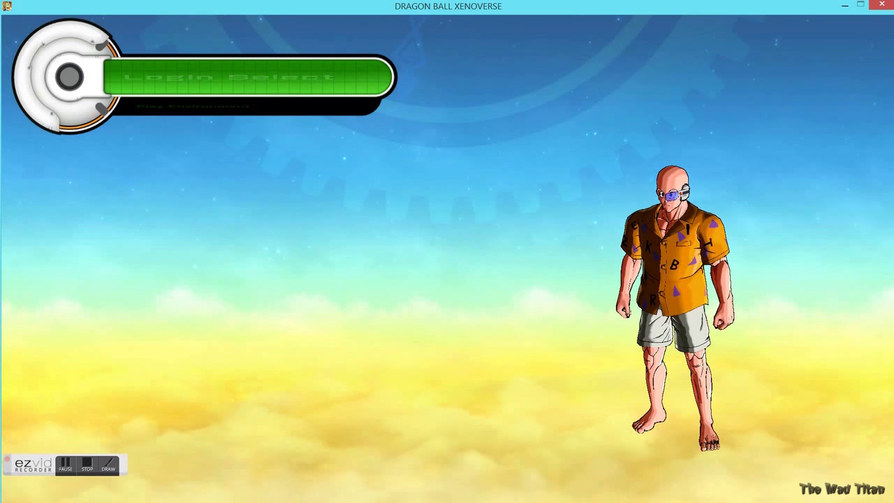
key("Return")
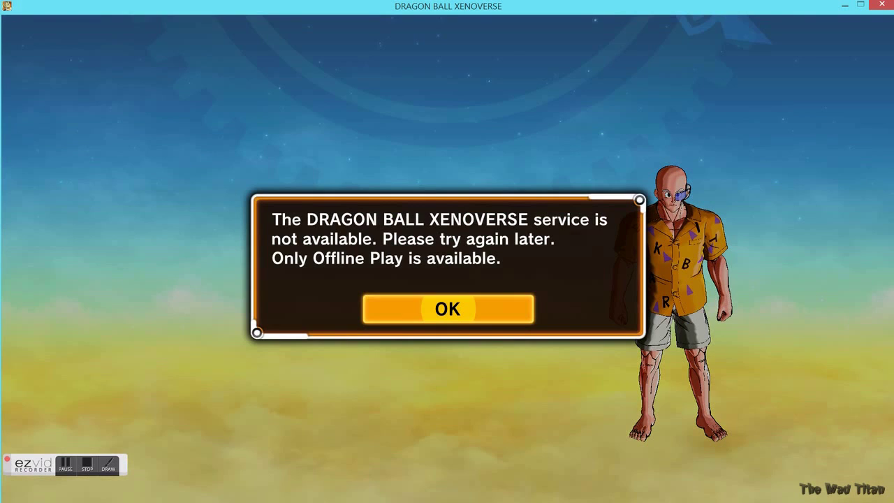
key("Return")
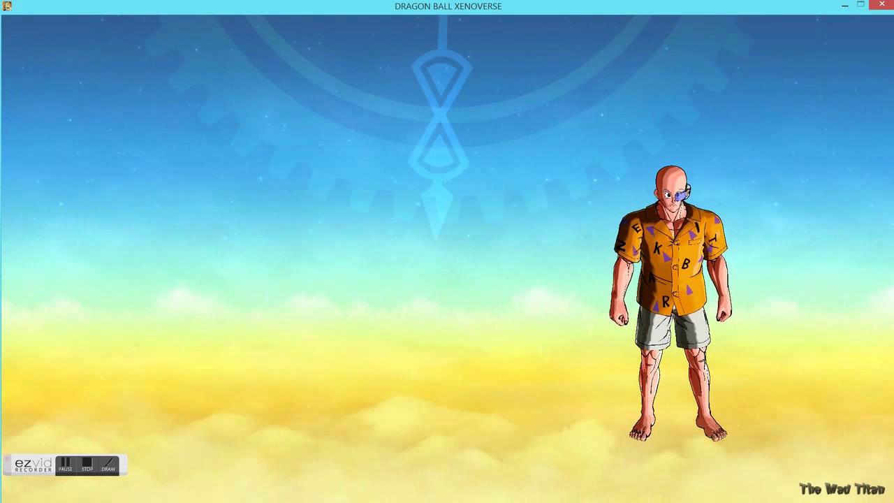
key("Escape")
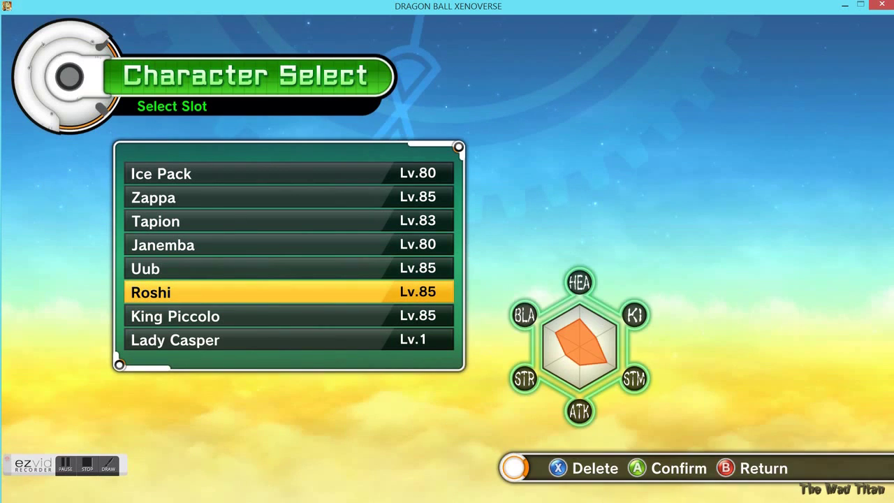
key("Return")
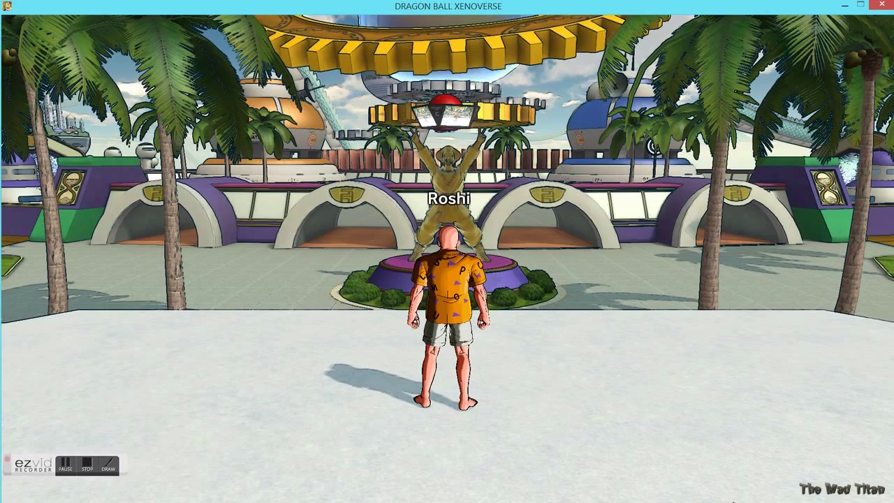
Step: Turn Roshi to face the camera in the lobby and open Change Equipment under Customize
key("s")
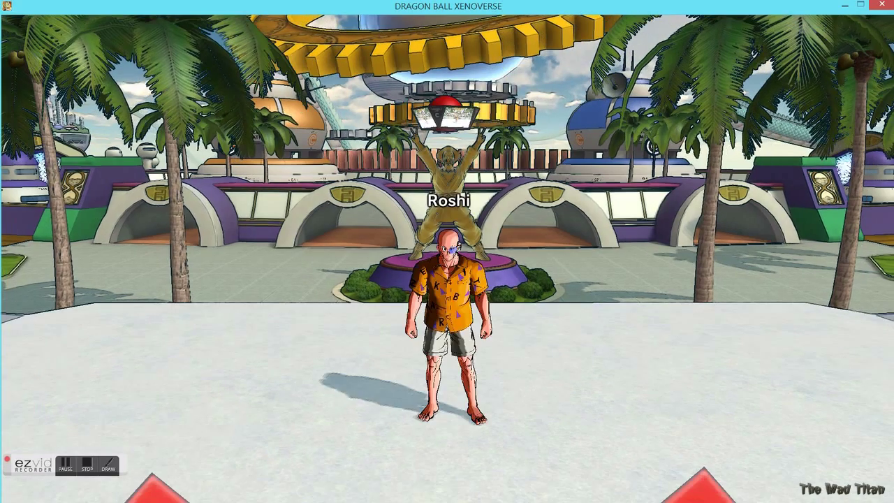
key("Escape")
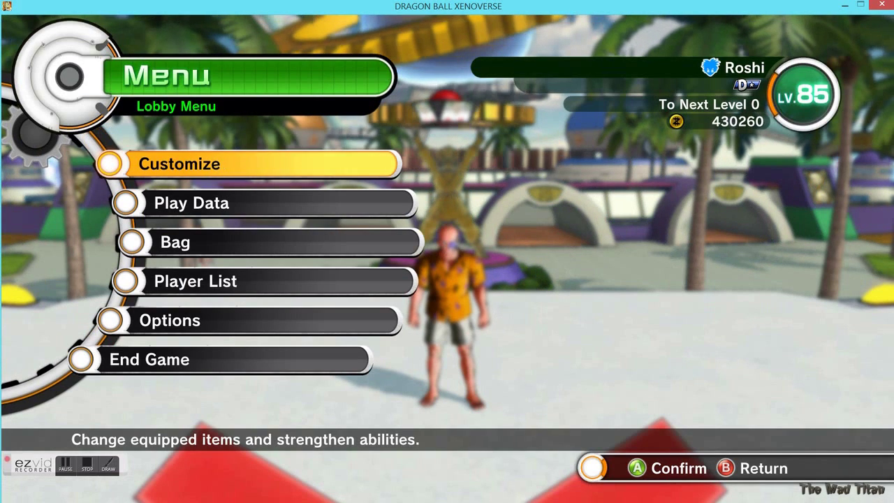
key("Return")
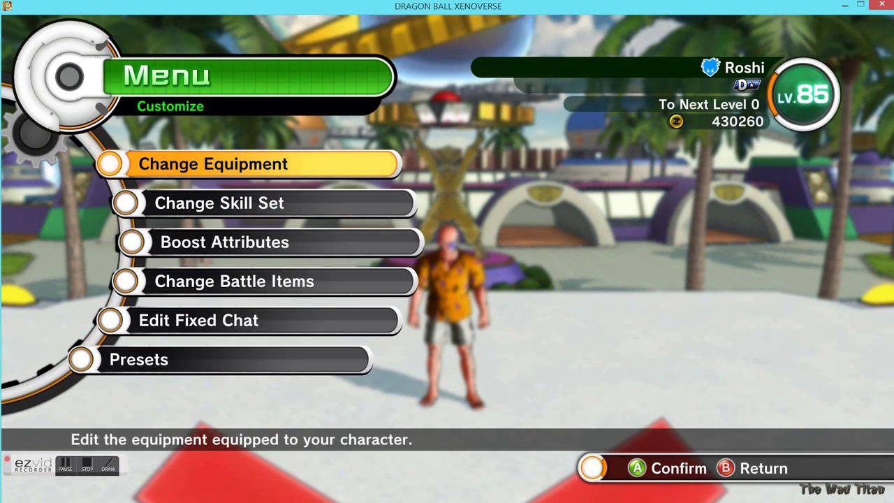
key("Return")
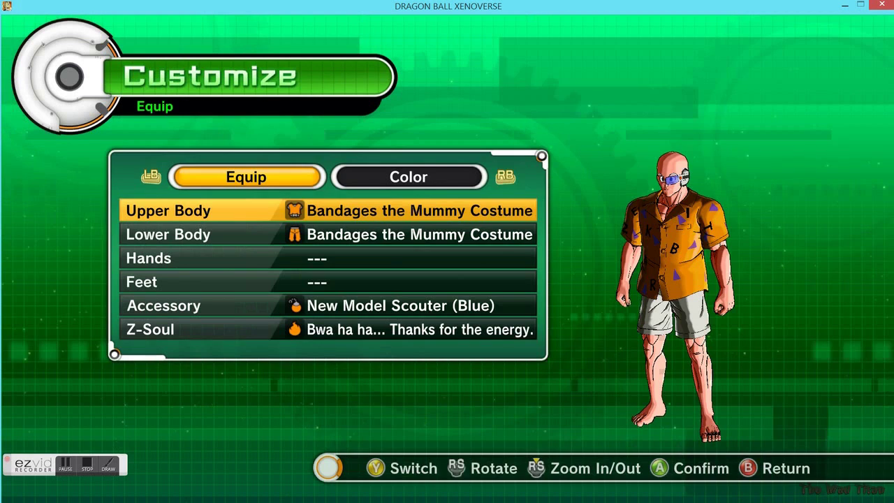
Step: Equip Roshi with the Turtle Hermit's Beard accessory and look at his face up close
key("Down")
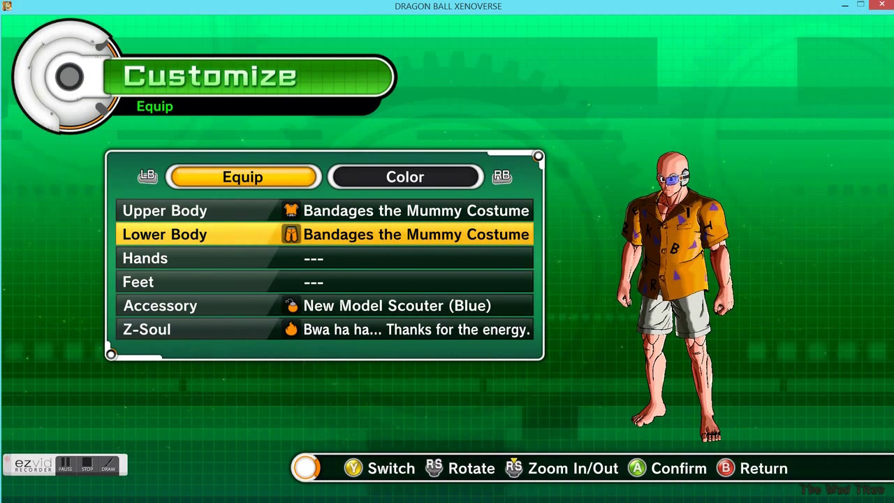
key("Down")
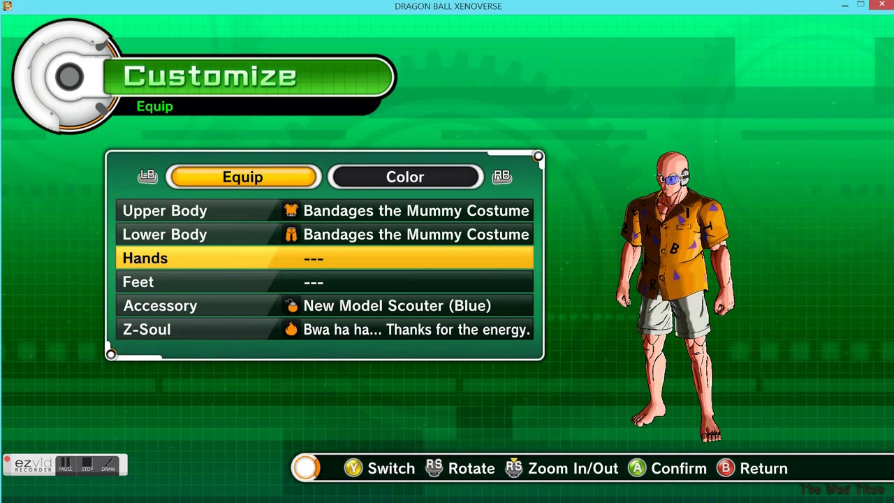
key("Down")
key("Down")
key("Down")
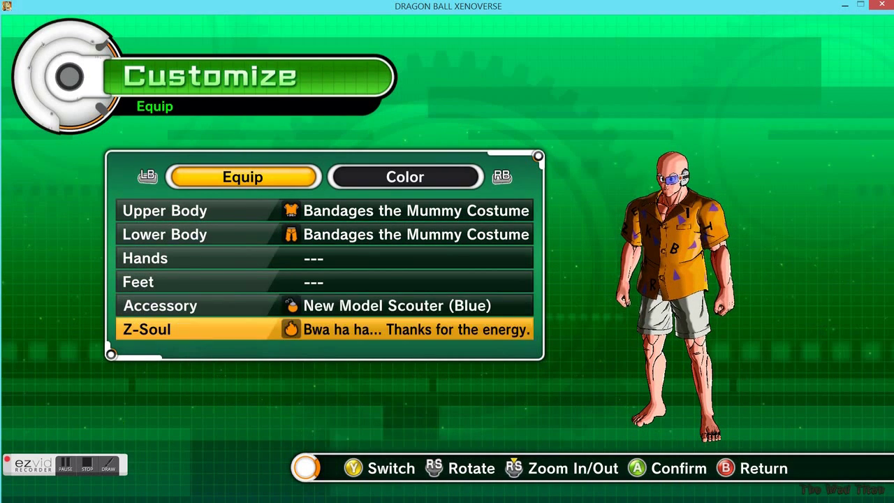
key("Return")
key("Escape")
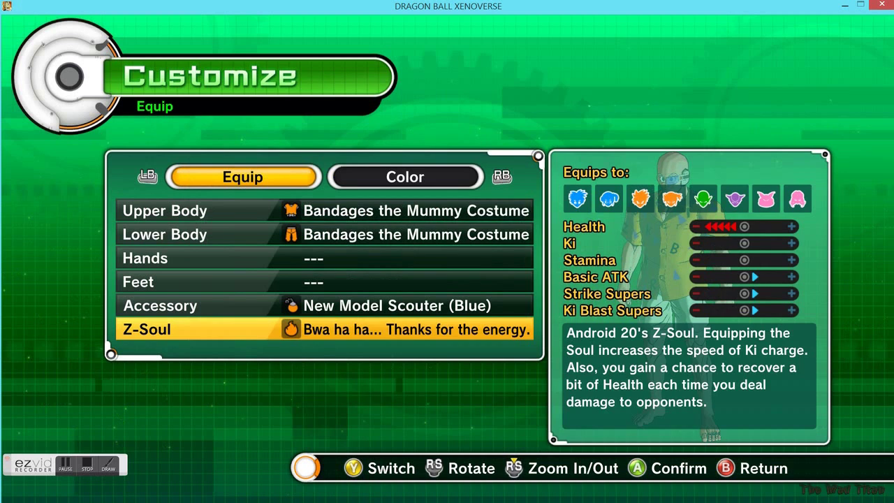
key("Up")
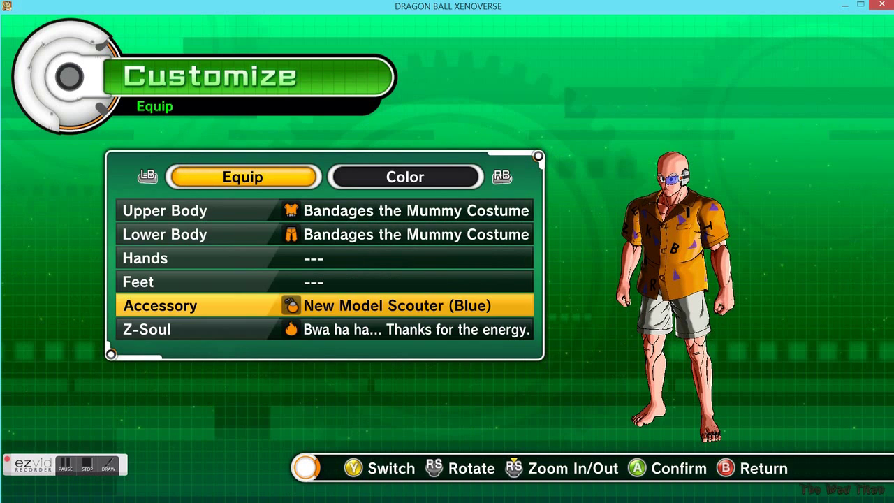
key("Return")
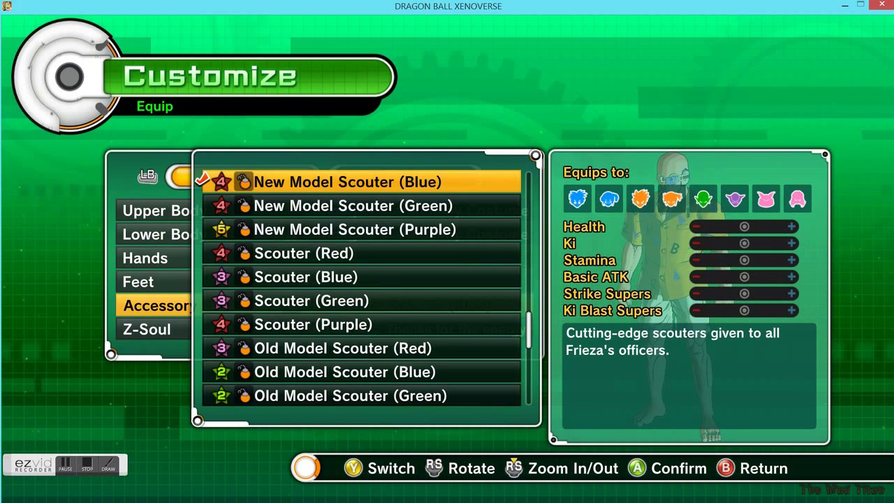
key("Up")
key("Up")
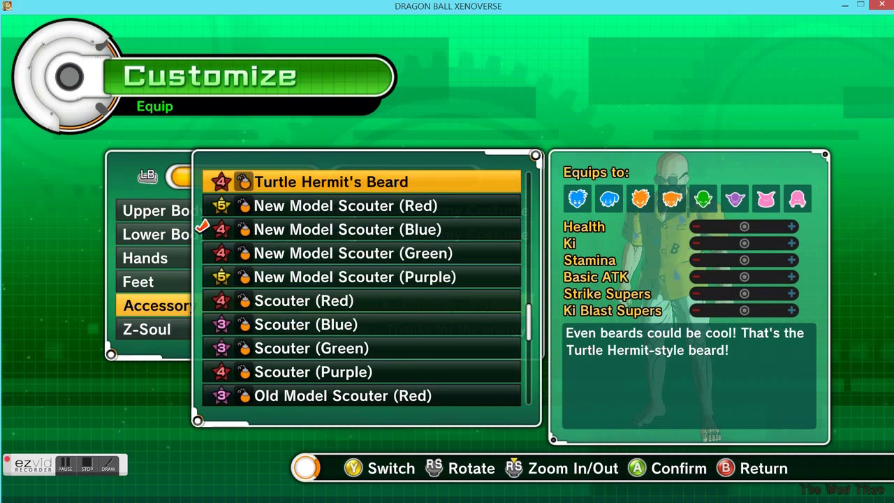
key("Return")
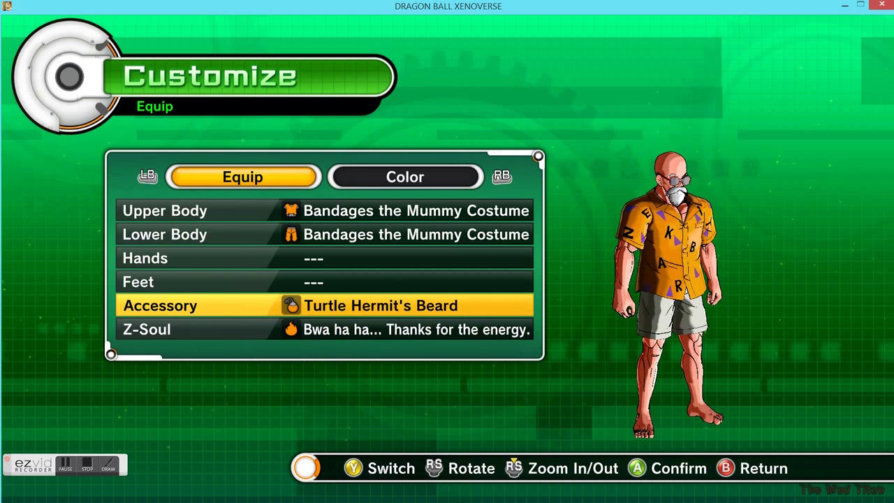
scroll(626, 312, "up", 1)
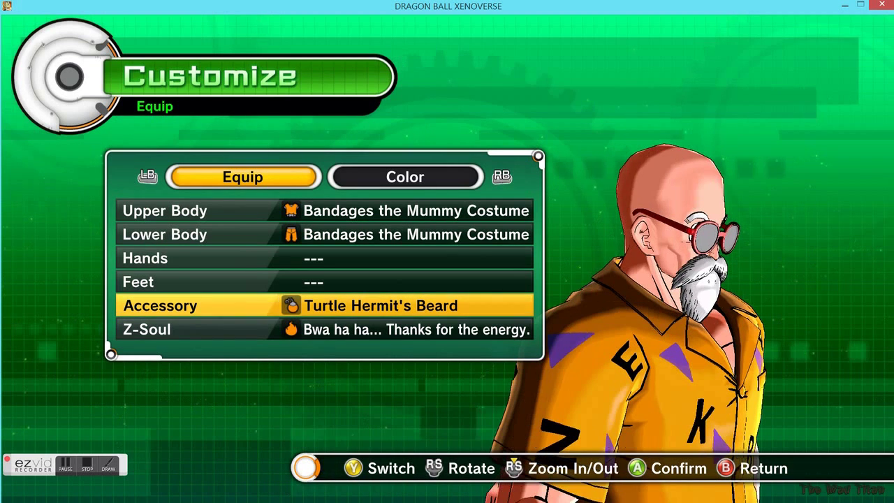